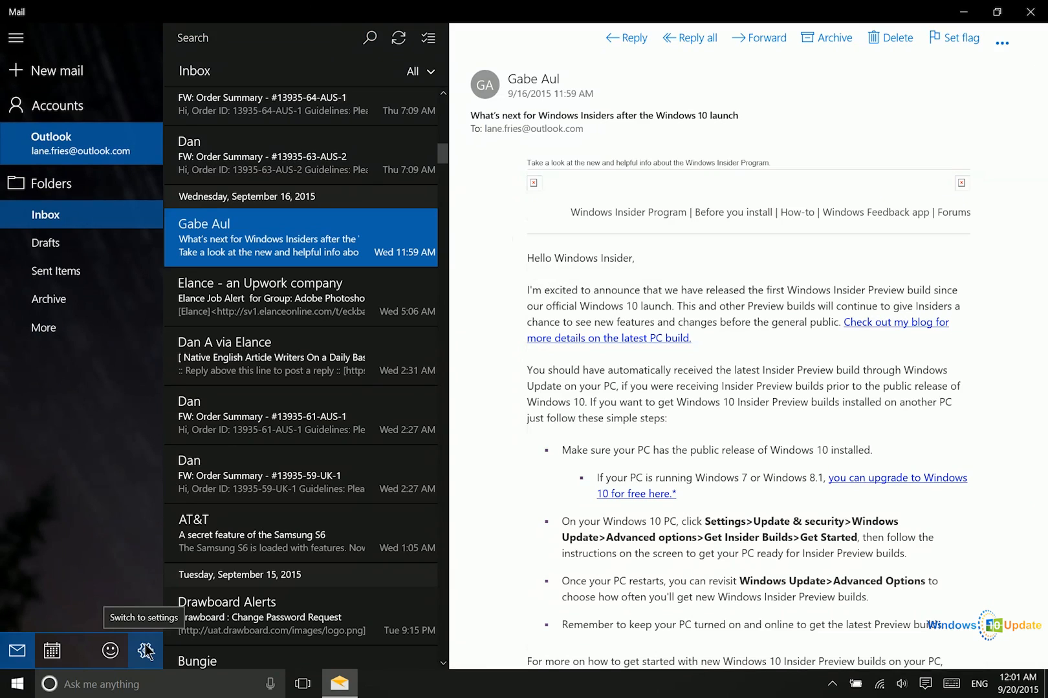
left_click_drag(643, 7, 516, 67)
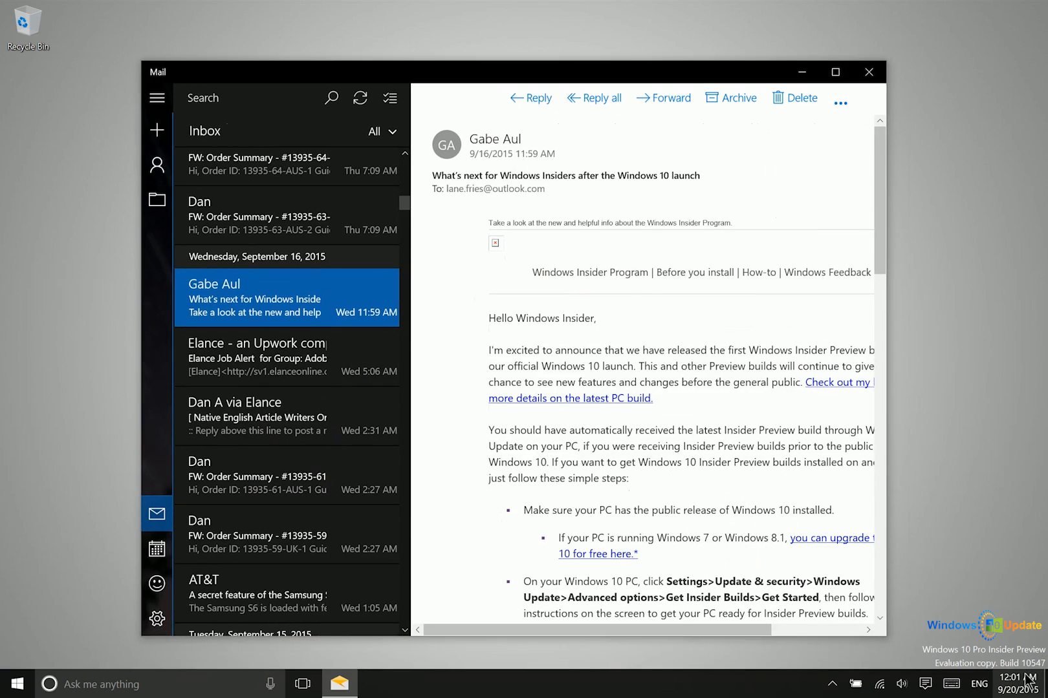
left_click(835, 72)
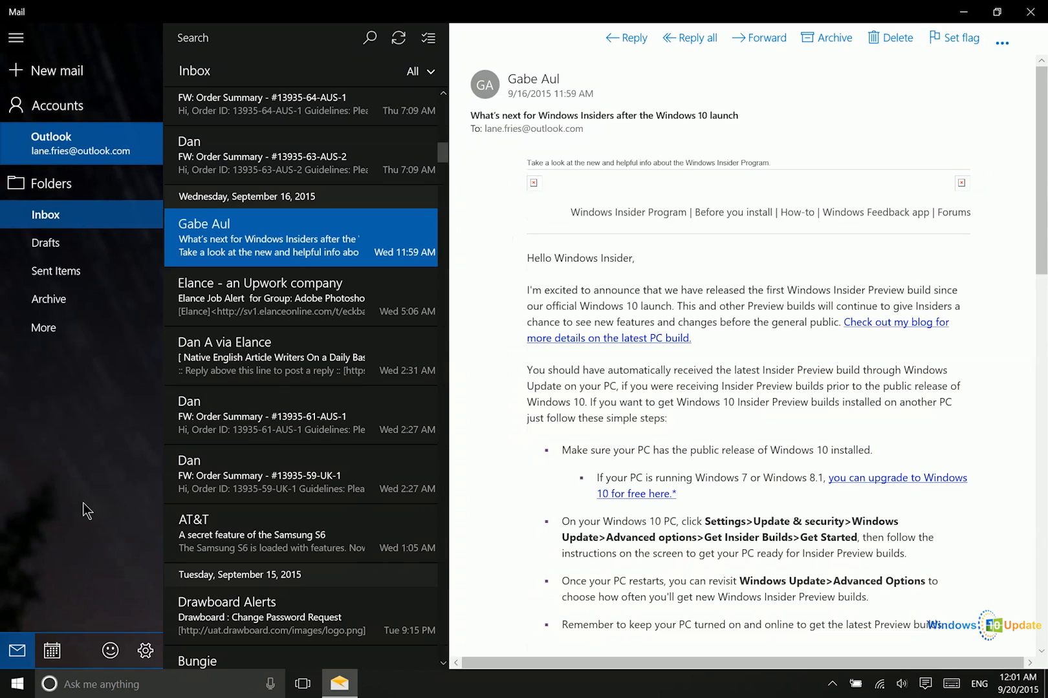
- Switch the app's personalization to the light theme and remove the background picture
left_click(148, 651)
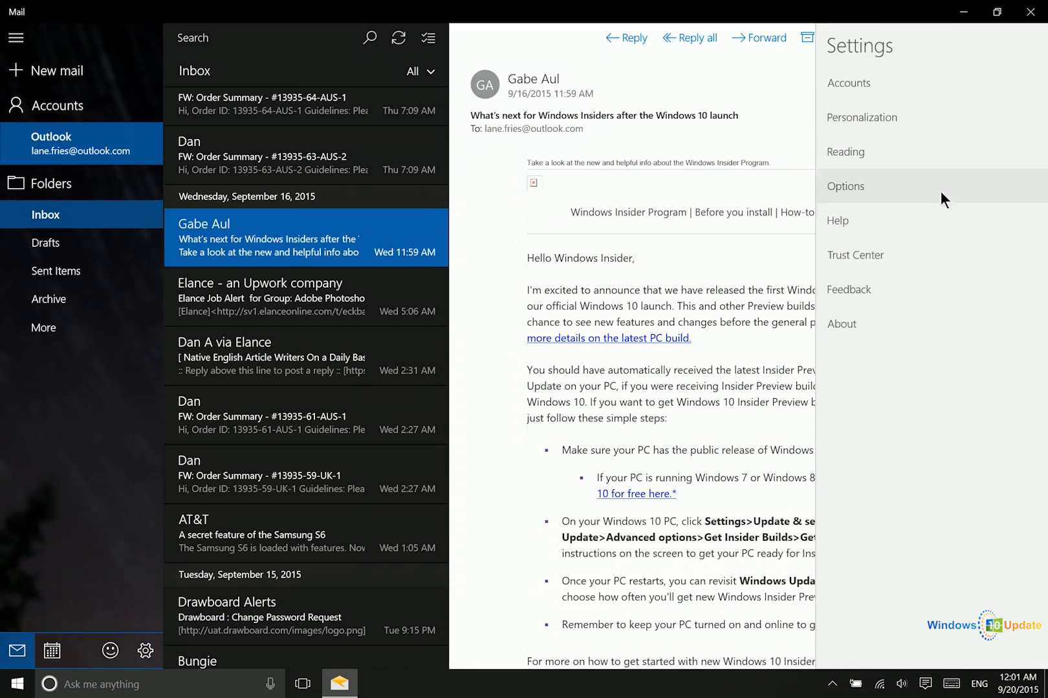
left_click(860, 117)
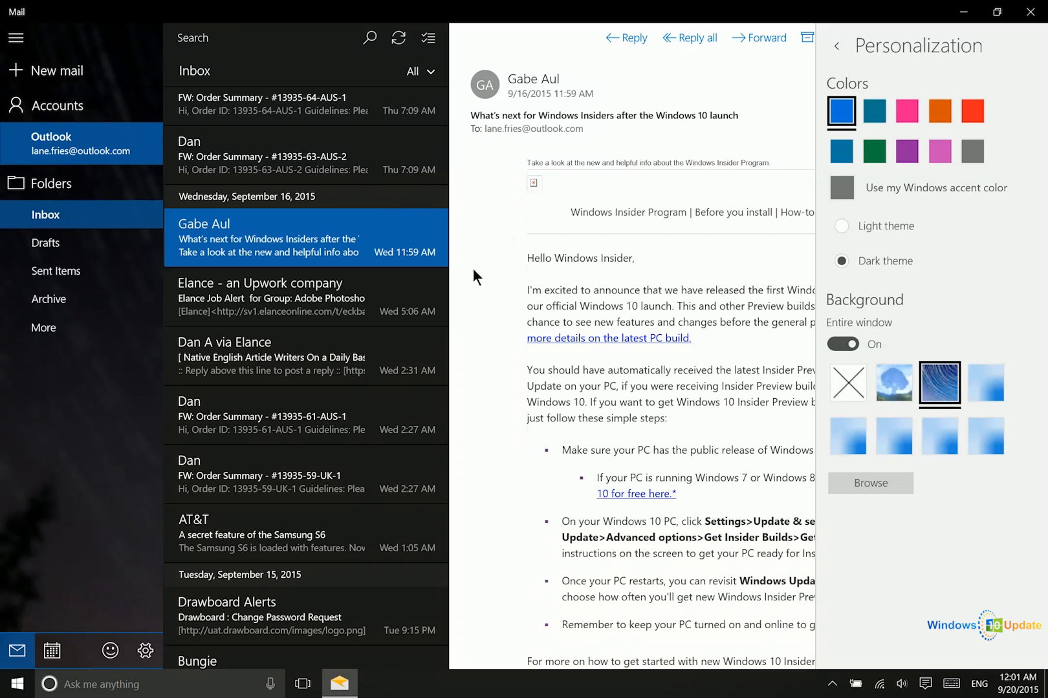
left_click(885, 226)
left_click(857, 383)
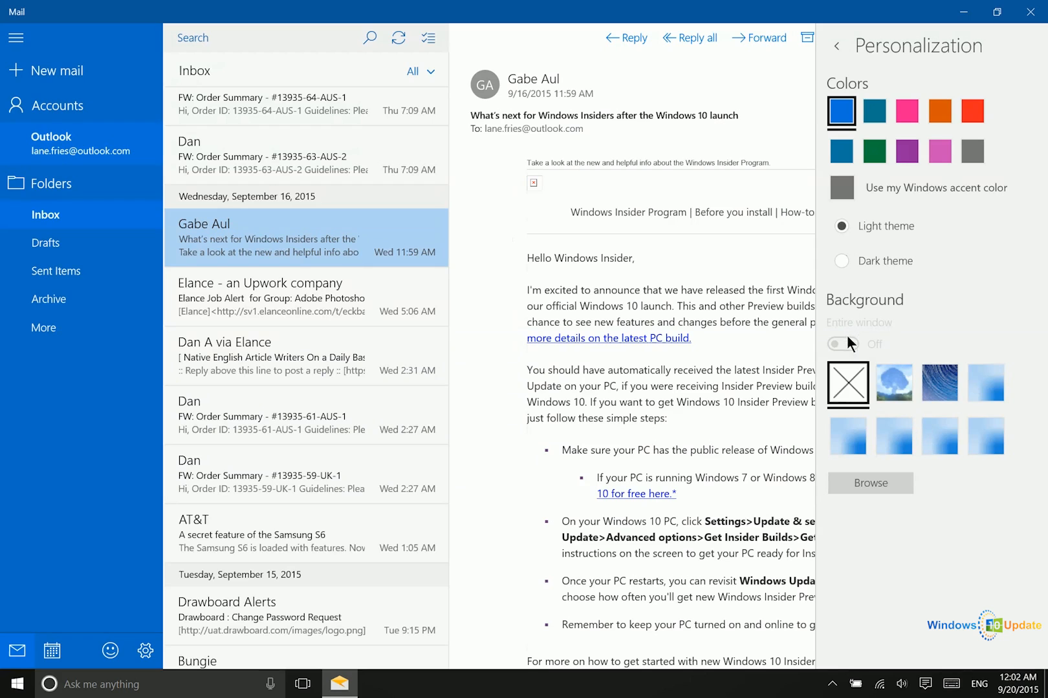
- Apply the dark theme and the star-trail background picture, extending the background to the entire window
left_click(847, 259)
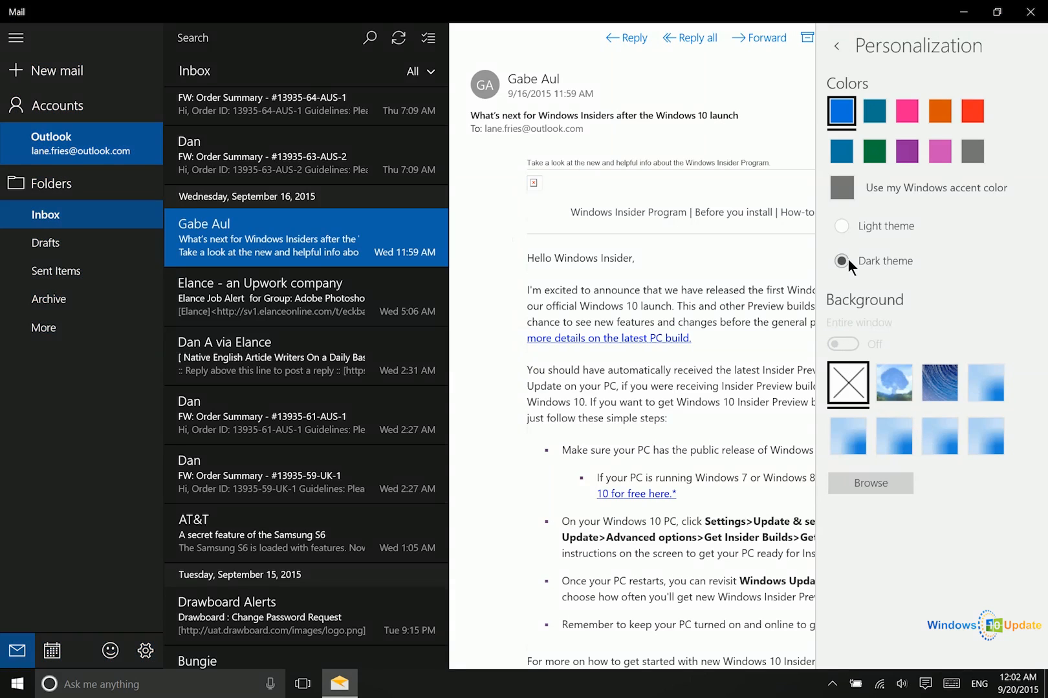
left_click(935, 391)
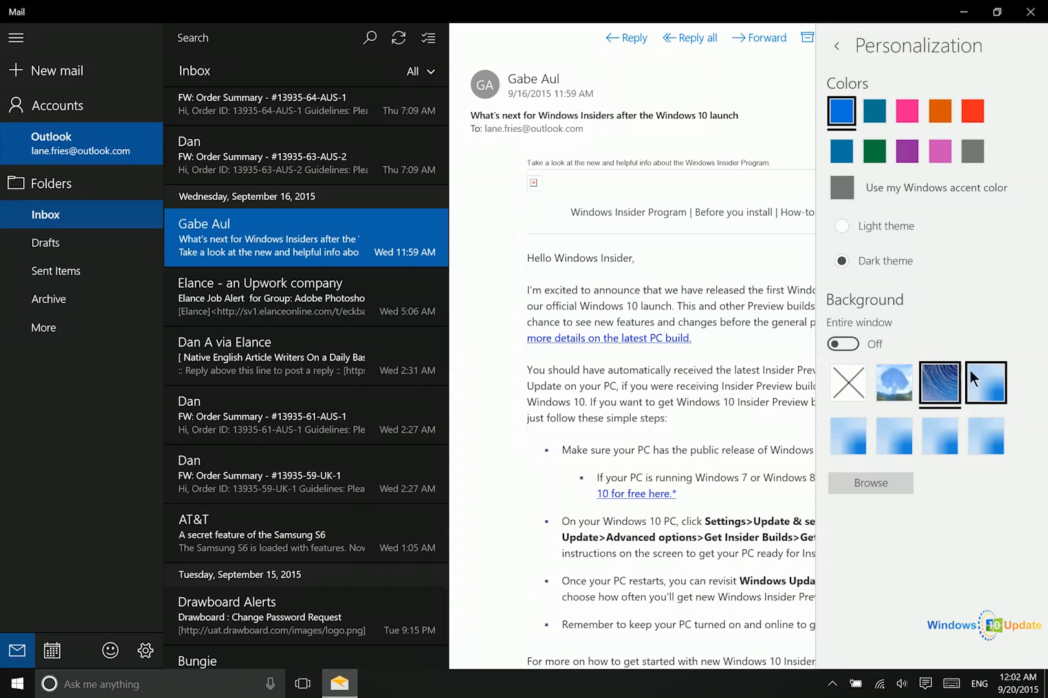
left_click(843, 345)
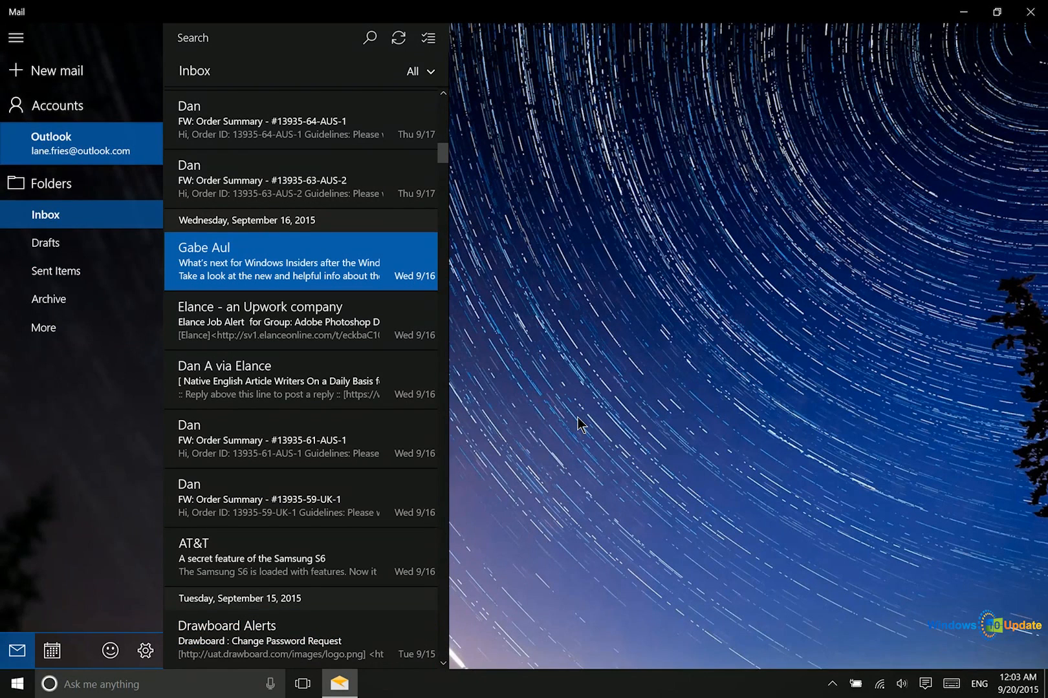
- Try the red and orange accent colors in the personalization settings
left_click(148, 658)
left_click(868, 117)
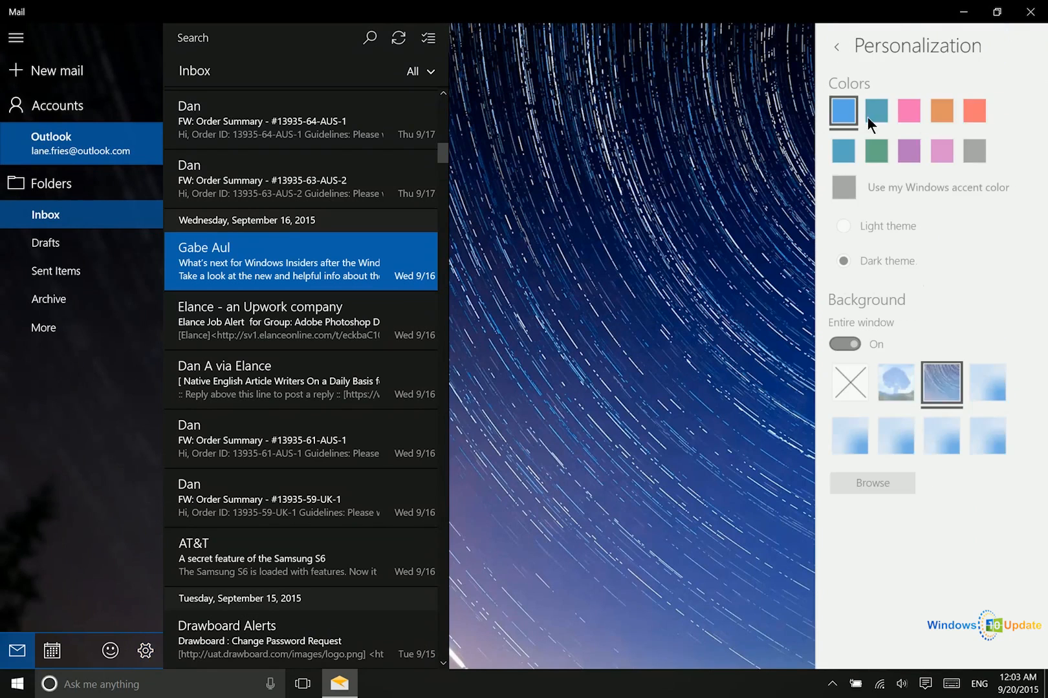
left_click(976, 113)
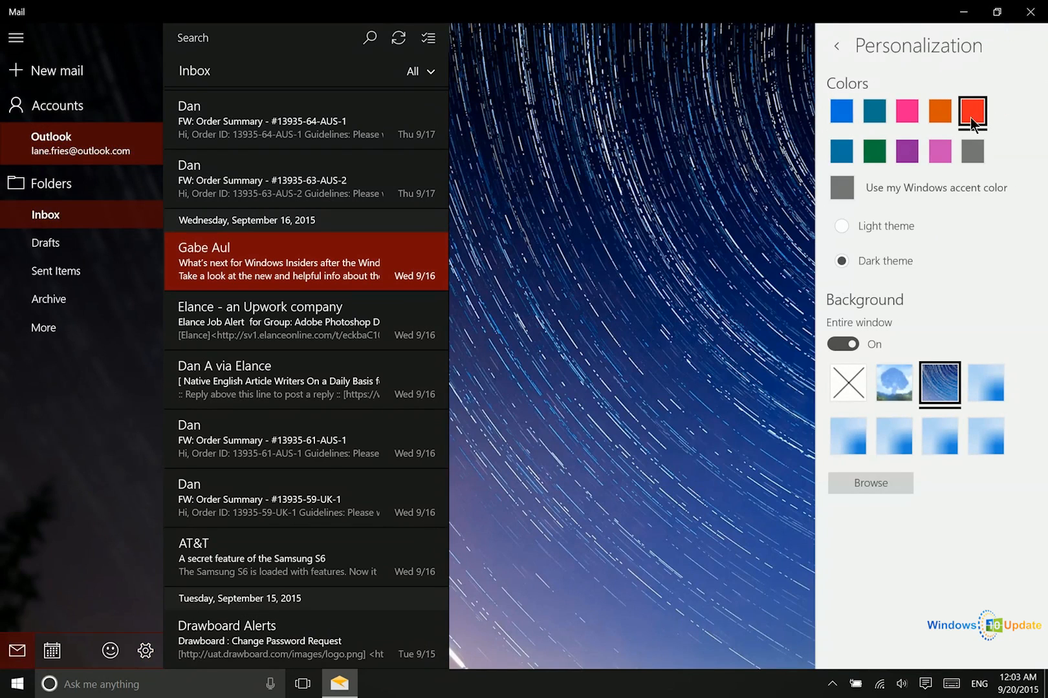
left_click(948, 119)
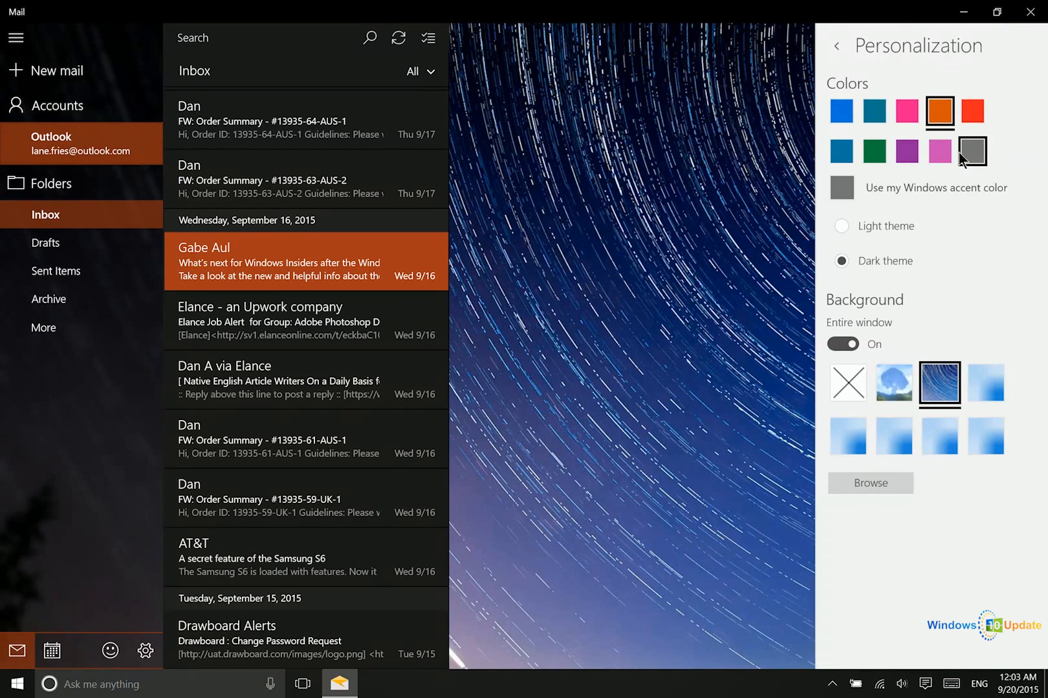
- Make the app use the Windows accent color and close the settings
left_click(841, 188)
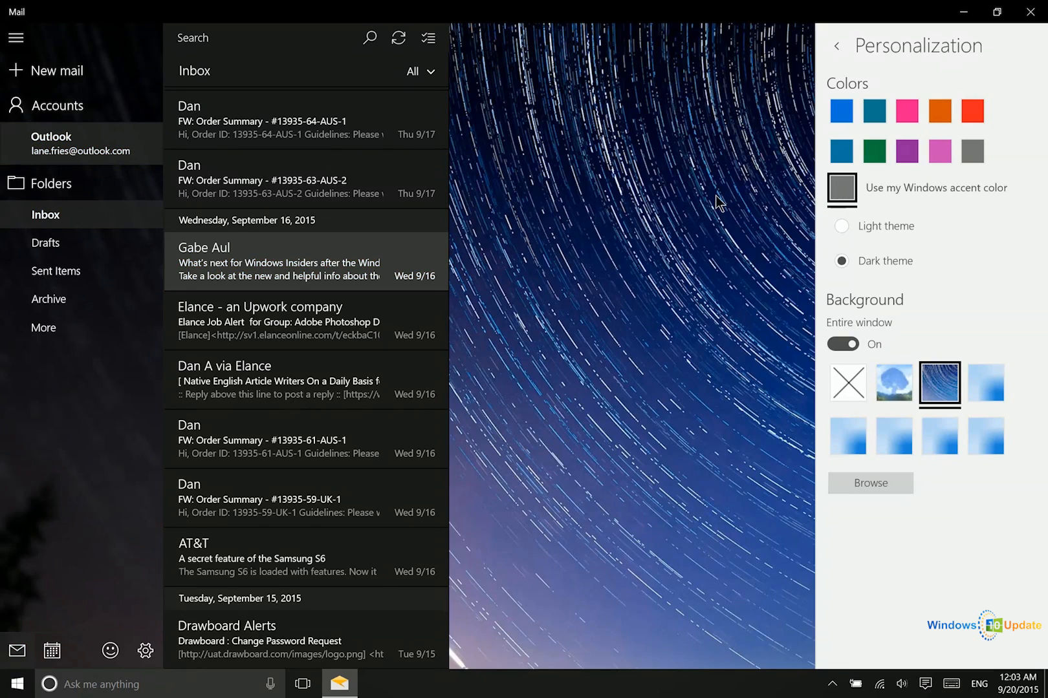
left_click(835, 49)
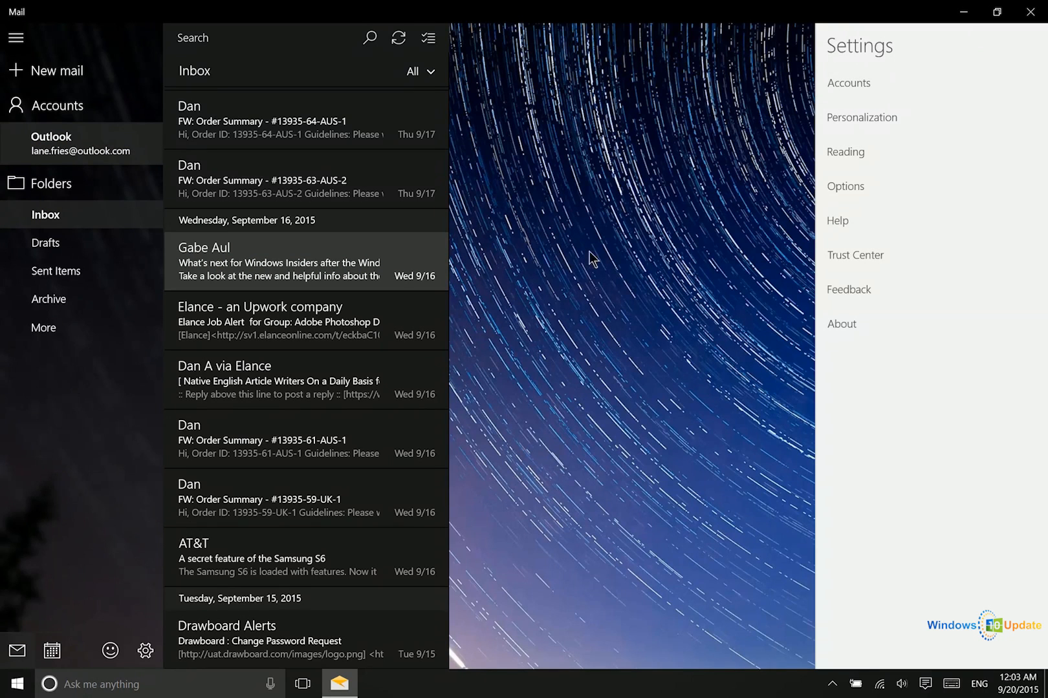
left_click(593, 302)
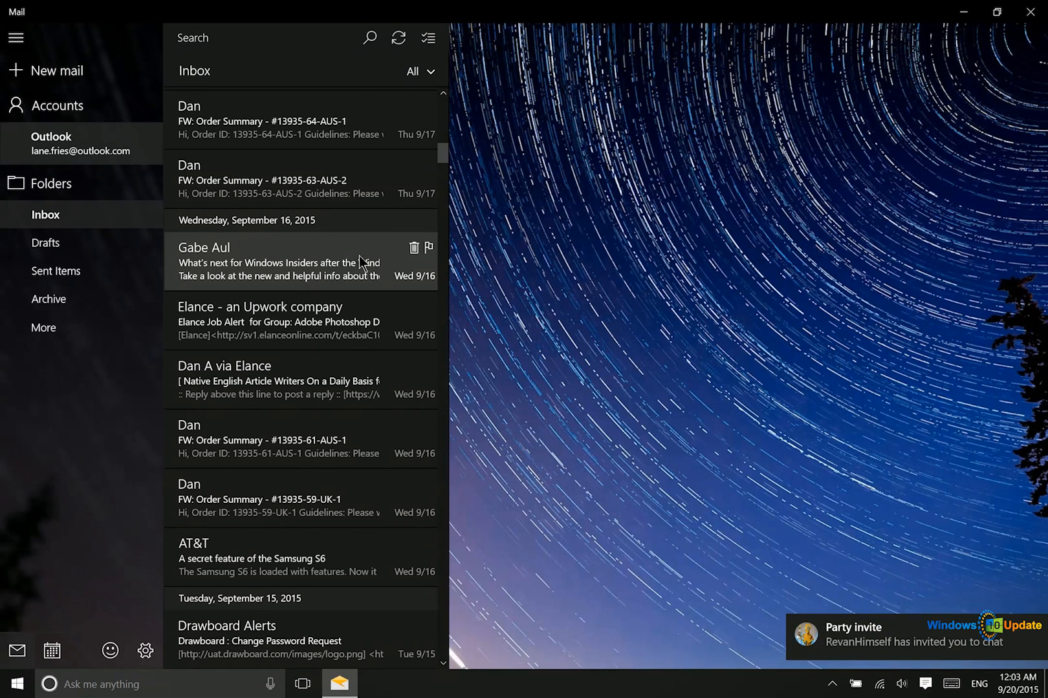
- Set the swipe right / hover quick action of the Outlook account to Mark as read/unread
left_click(427, 248)
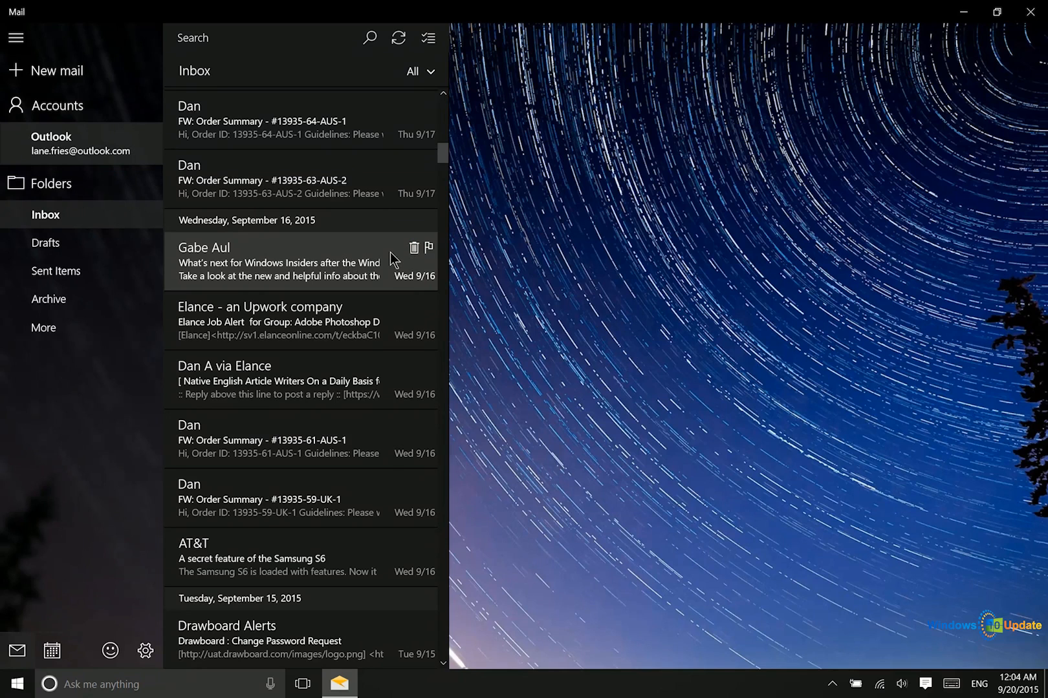
left_click(146, 650)
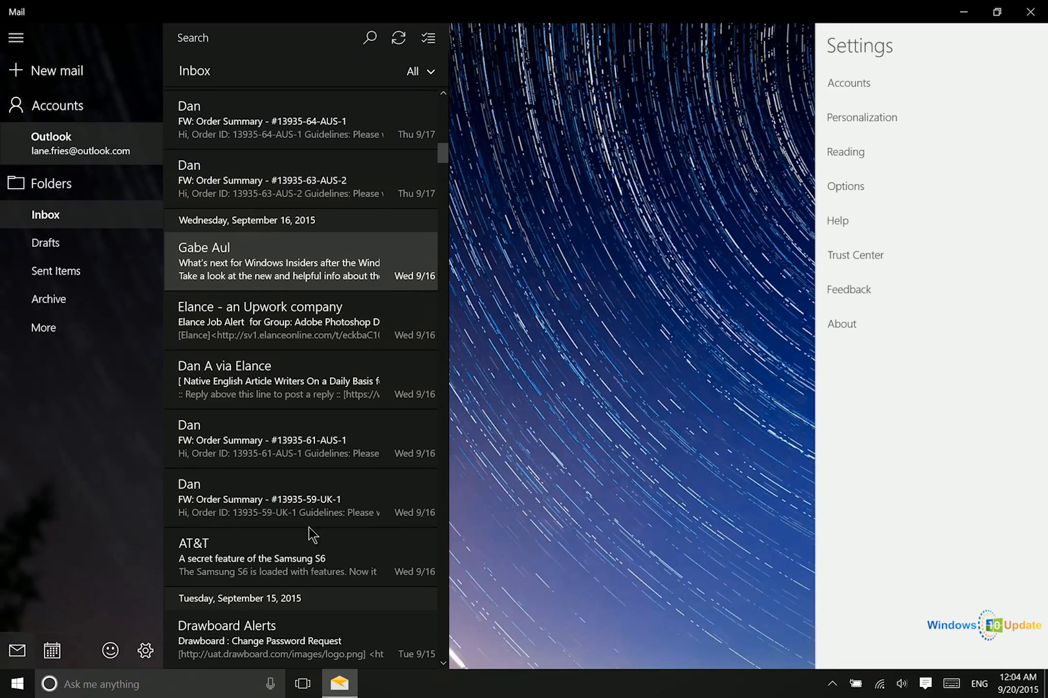
left_click(852, 190)
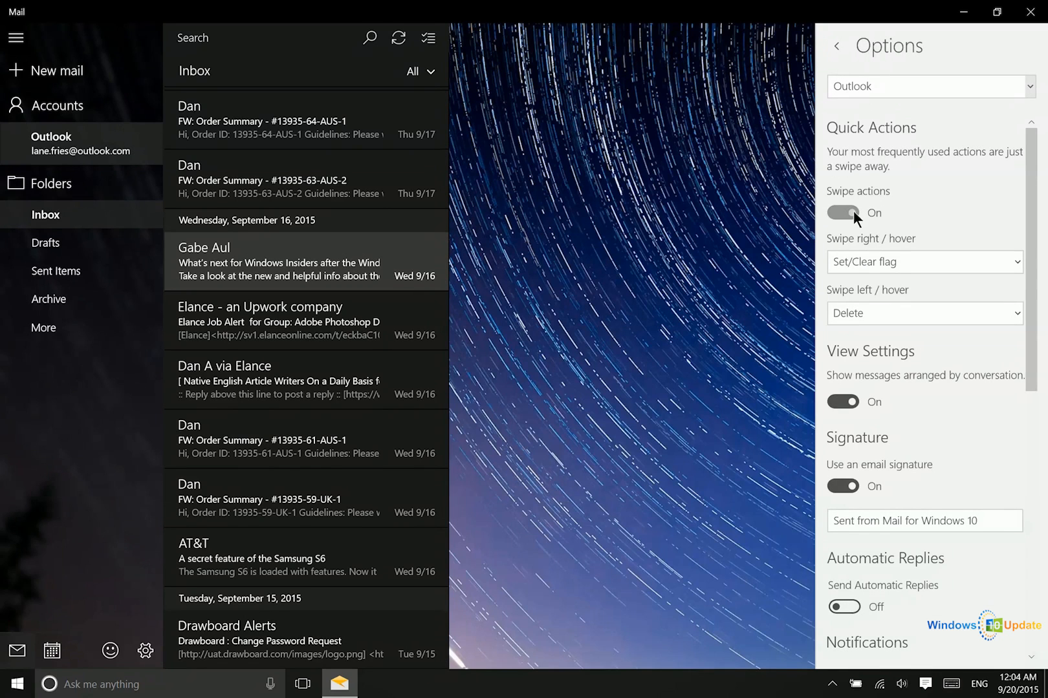
left_click(908, 261)
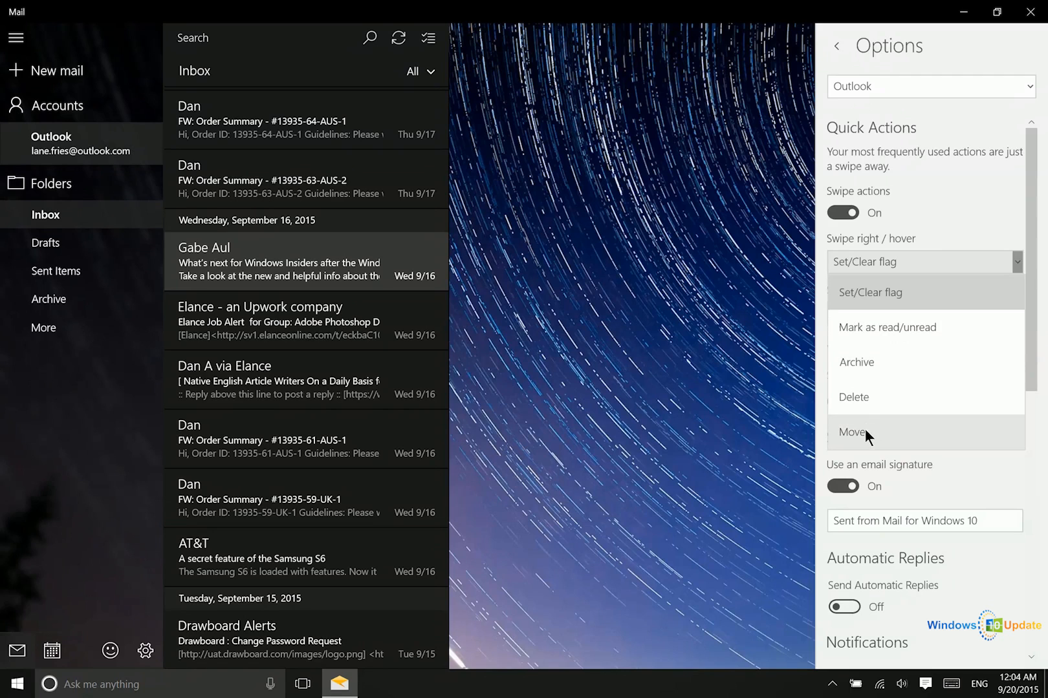
left_click(882, 328)
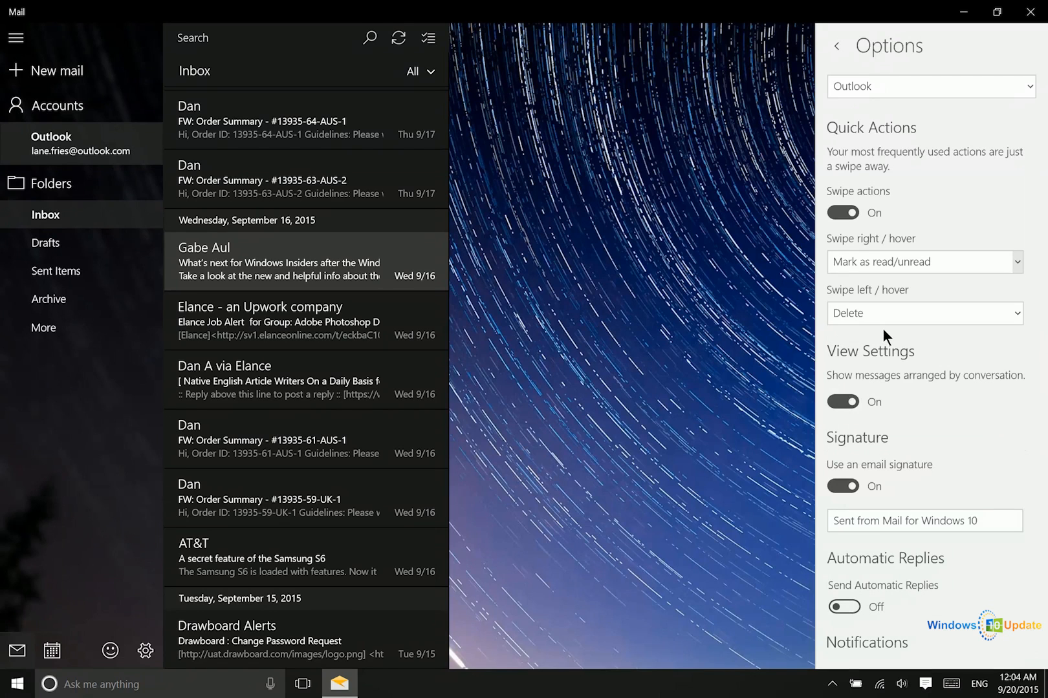
- Close the settings and open the Elance job alert and the Windows Insiders message to check their hover quick actions
left_click(621, 272)
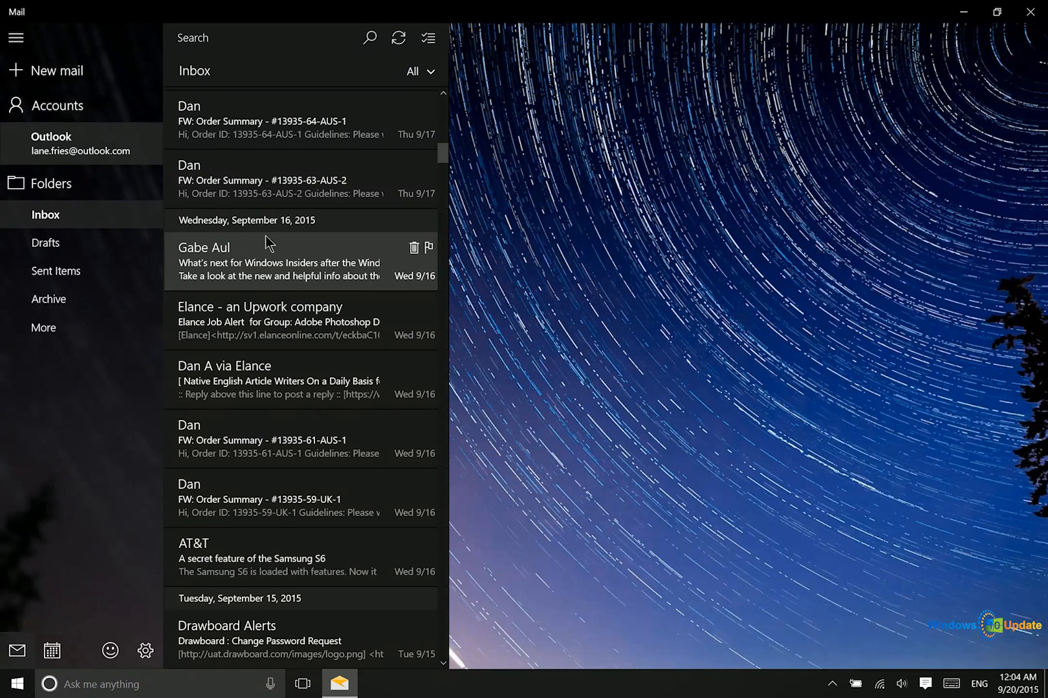
left_click(324, 308)
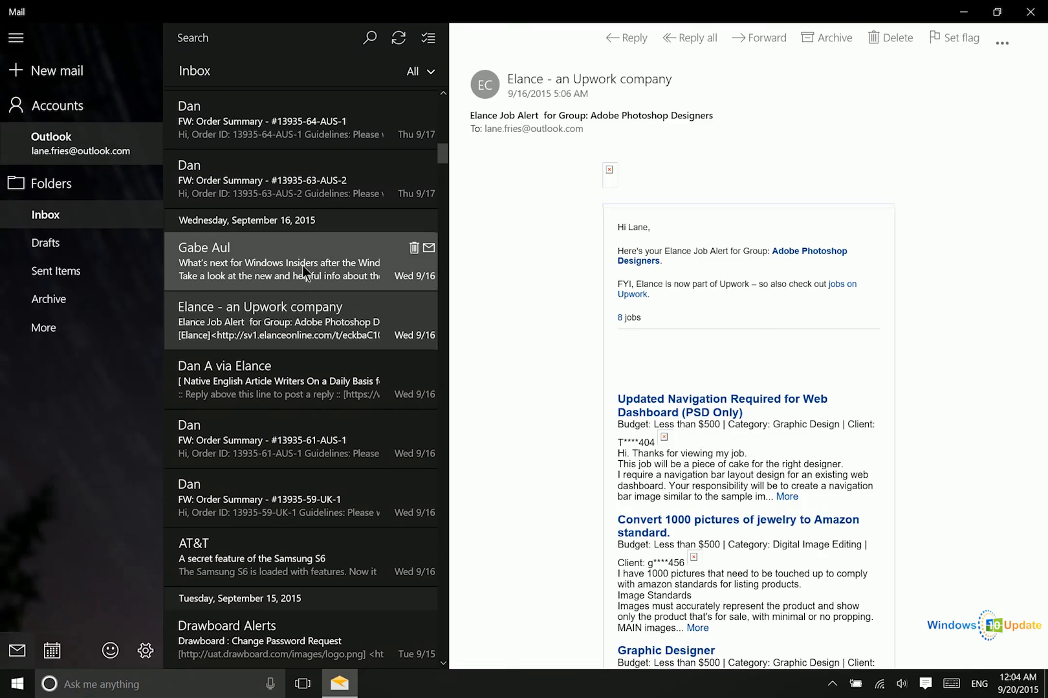
left_click(375, 272)
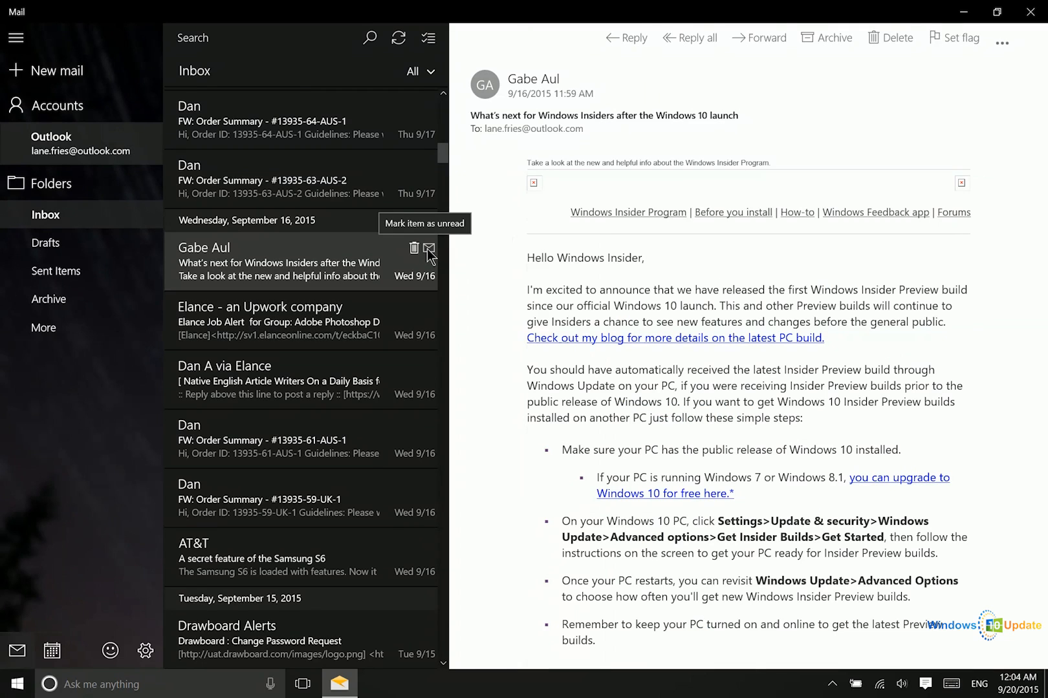
- Set the swipe left / hover quick action of the Outlook account to Archive and close the settings
left_click(145, 650)
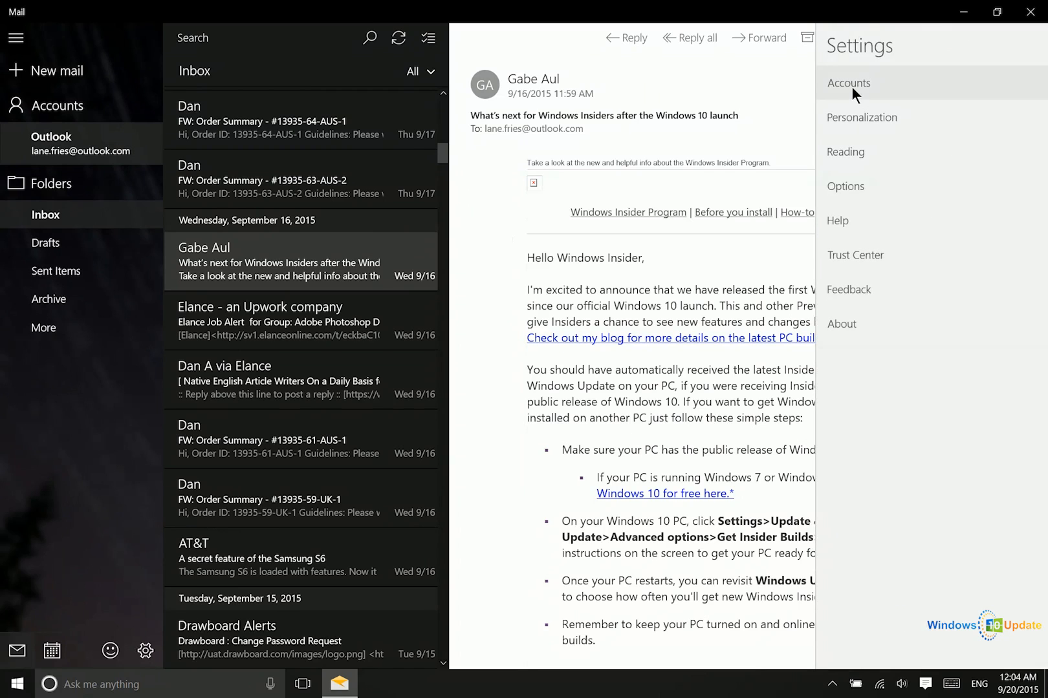
left_click(848, 187)
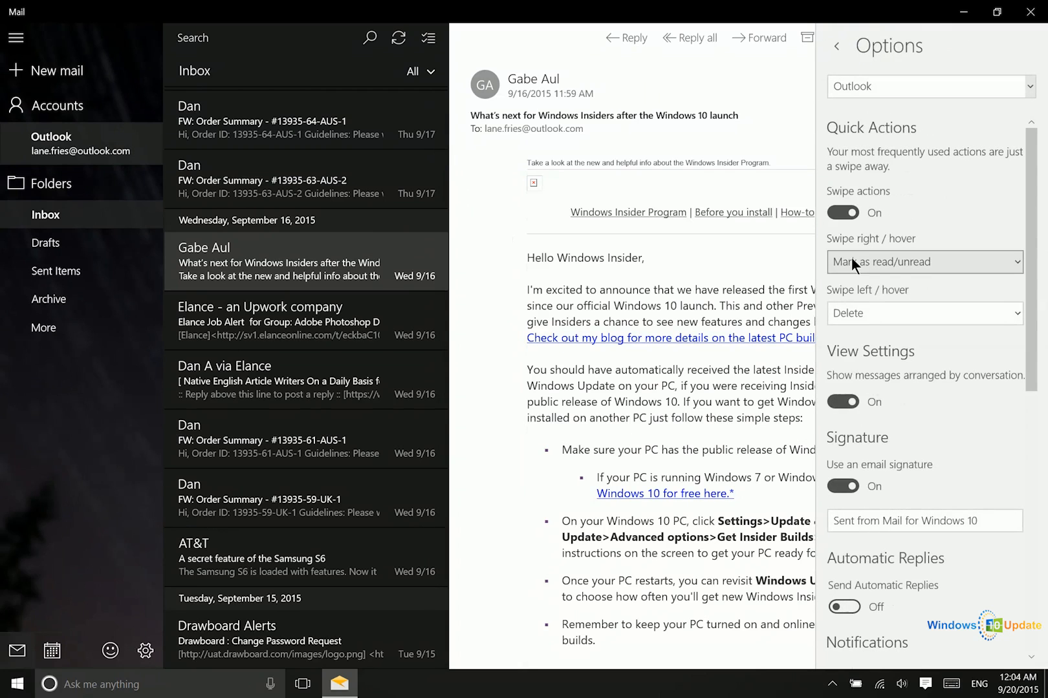
left_click(860, 312)
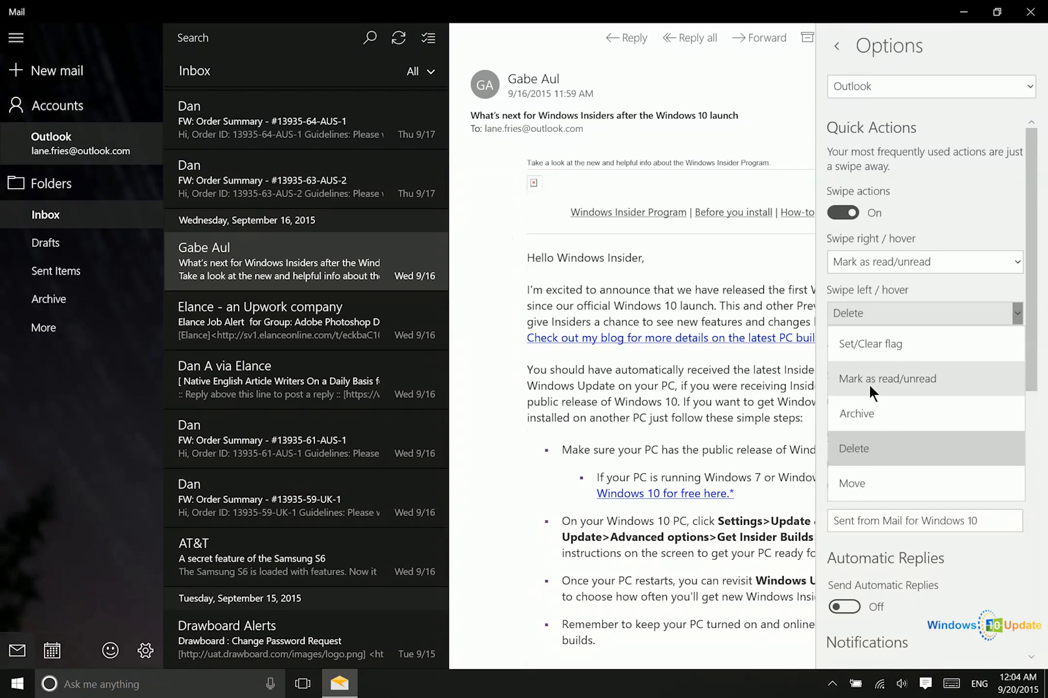
left_click(859, 417)
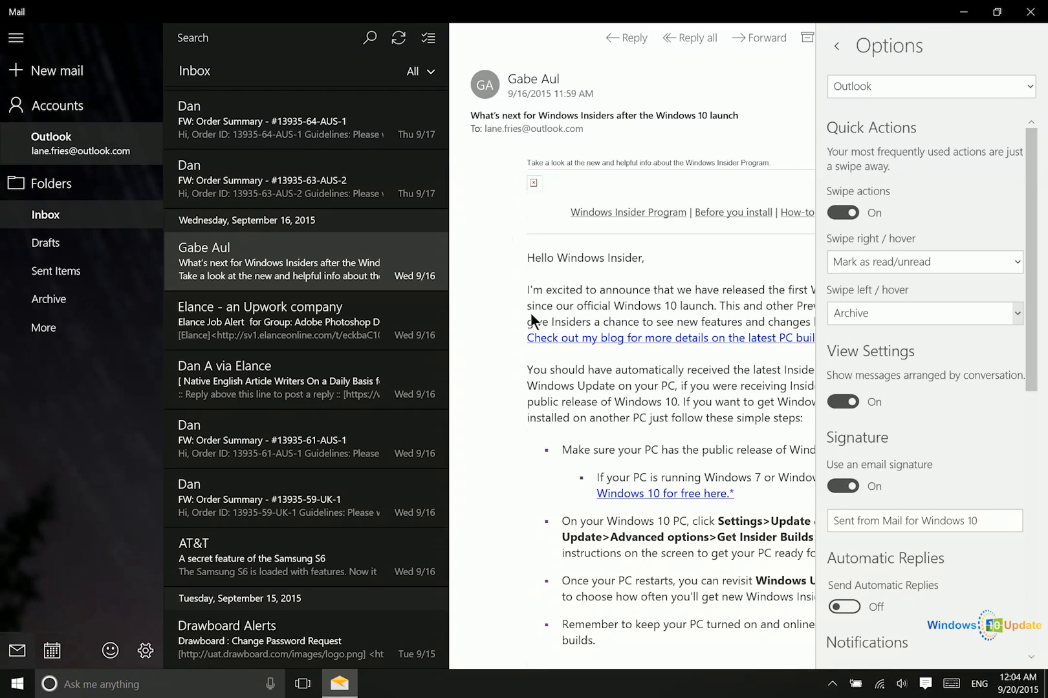
left_click(466, 287)
- Try swiping the Windows Insiders message in both directions and check its hover quick actions in the inbox
left_click_drag(378, 258, 189, 232)
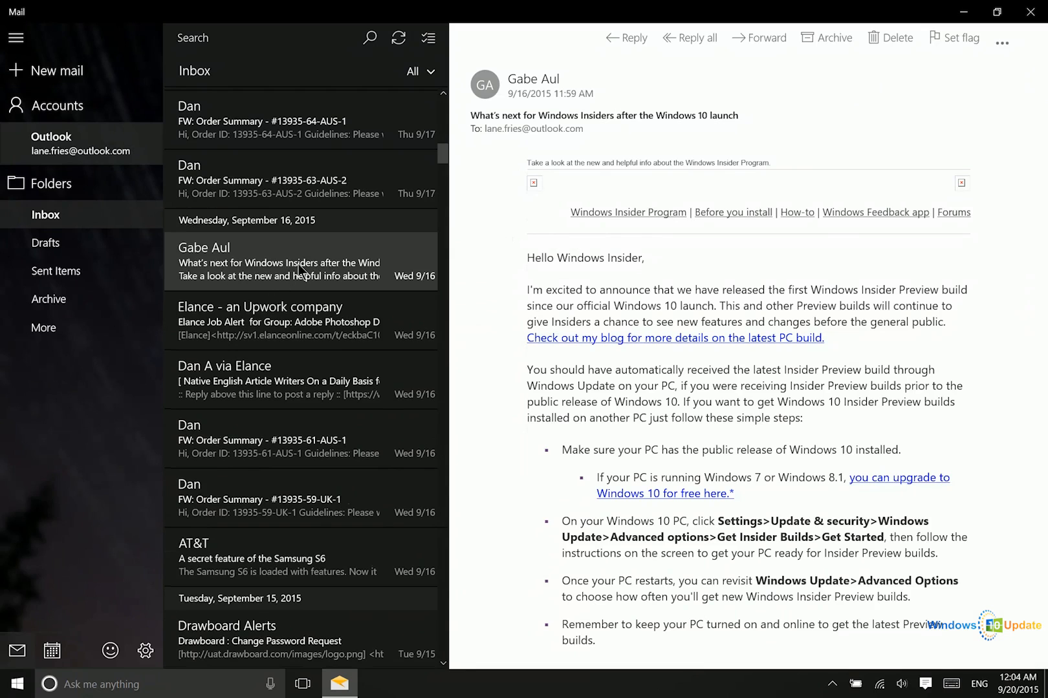
scroll(298, 264, "right", 3)
scroll(298, 264, "left", 3)
scroll(299, 263, "right", 2)
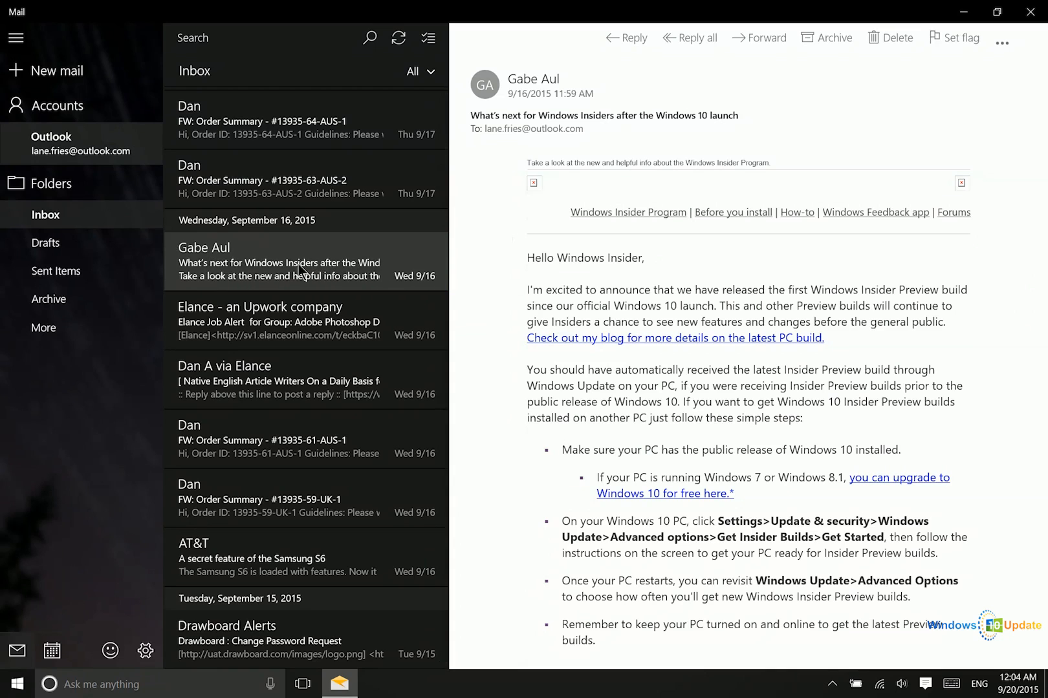
scroll(298, 264, "right", 1)
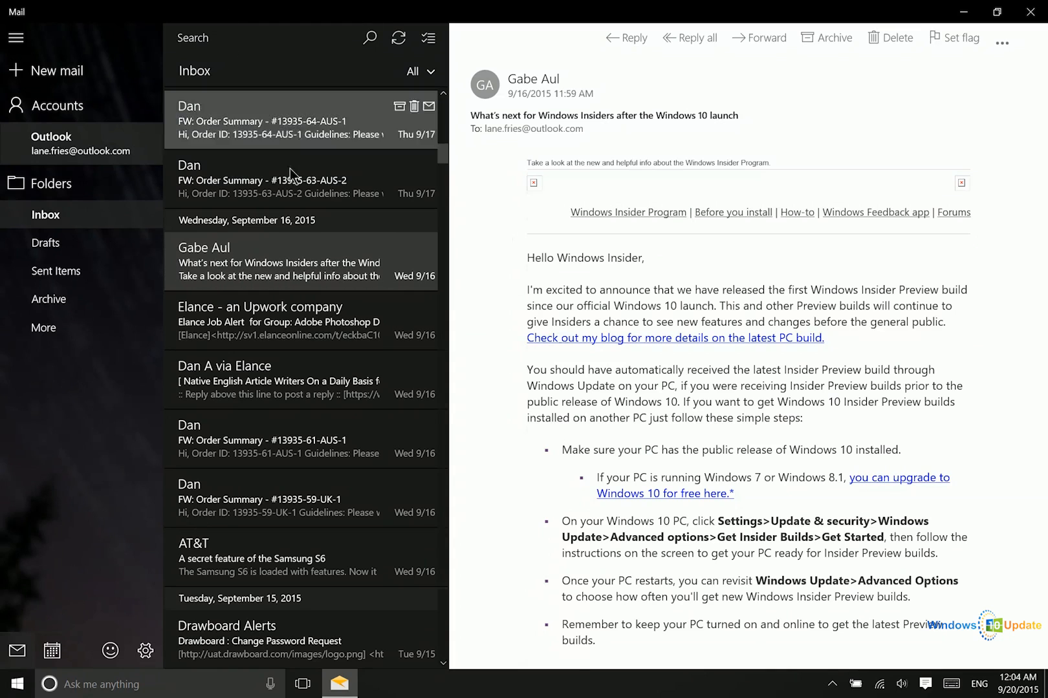
mouse_move(305, 248)
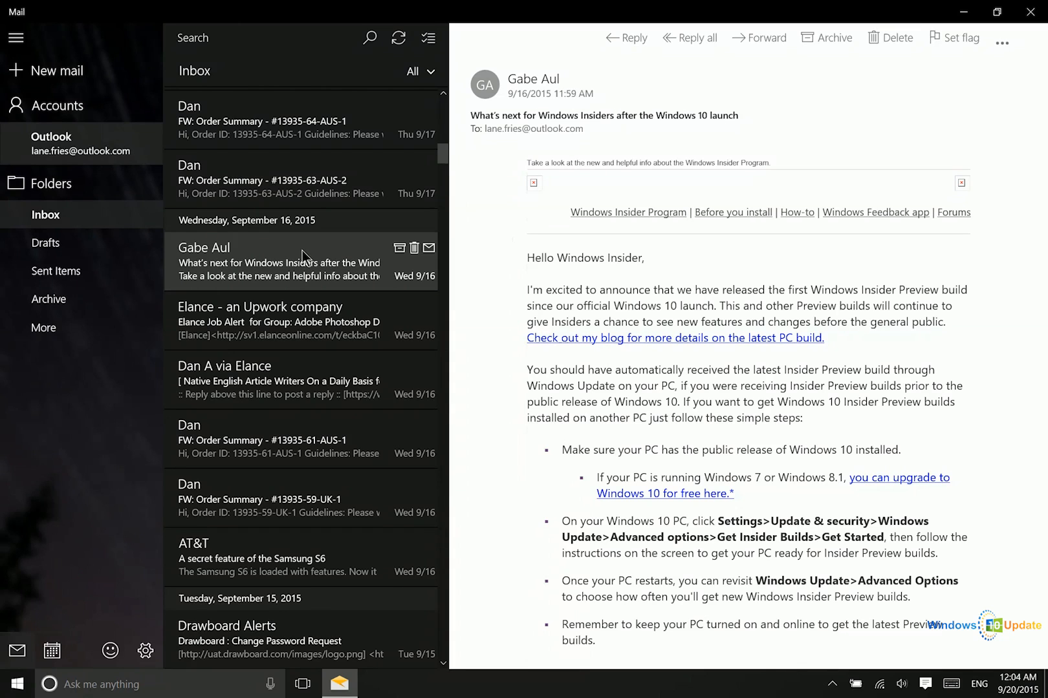
- Enable the notification banner and the notification sound in the Outlook account's options
left_click(145, 650)
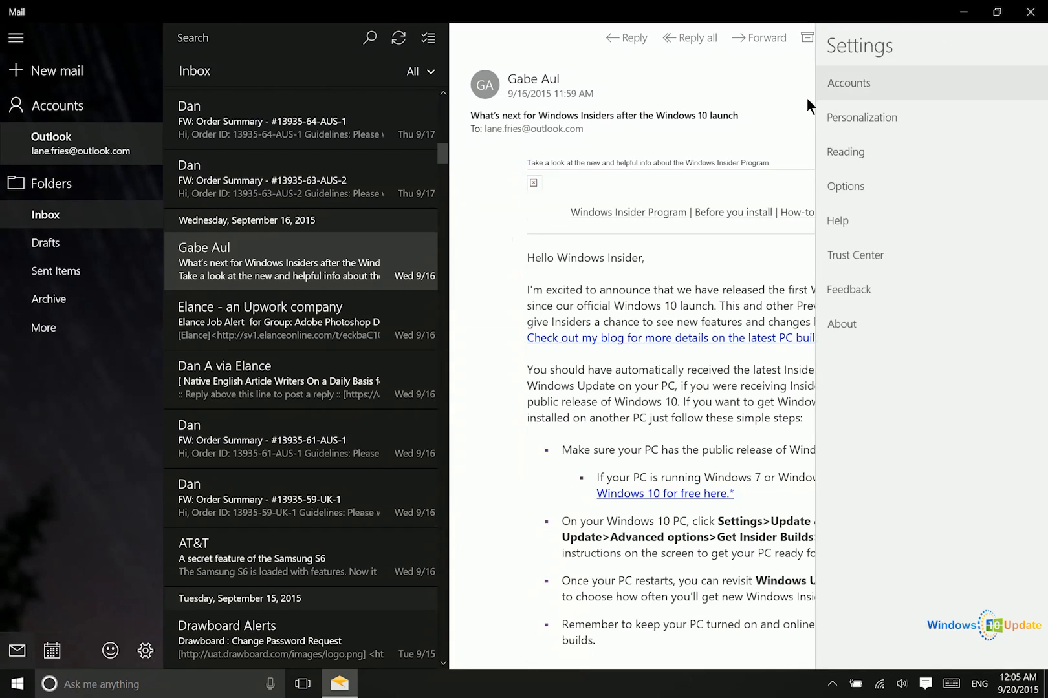
left_click(865, 187)
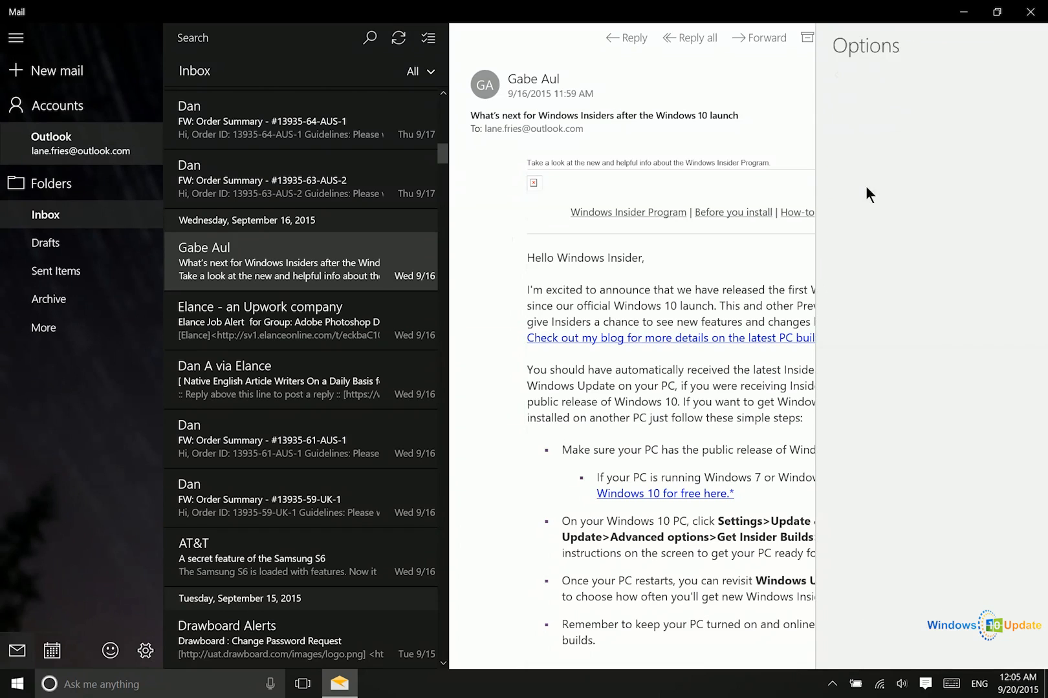
scroll(921, 210, "down", 8)
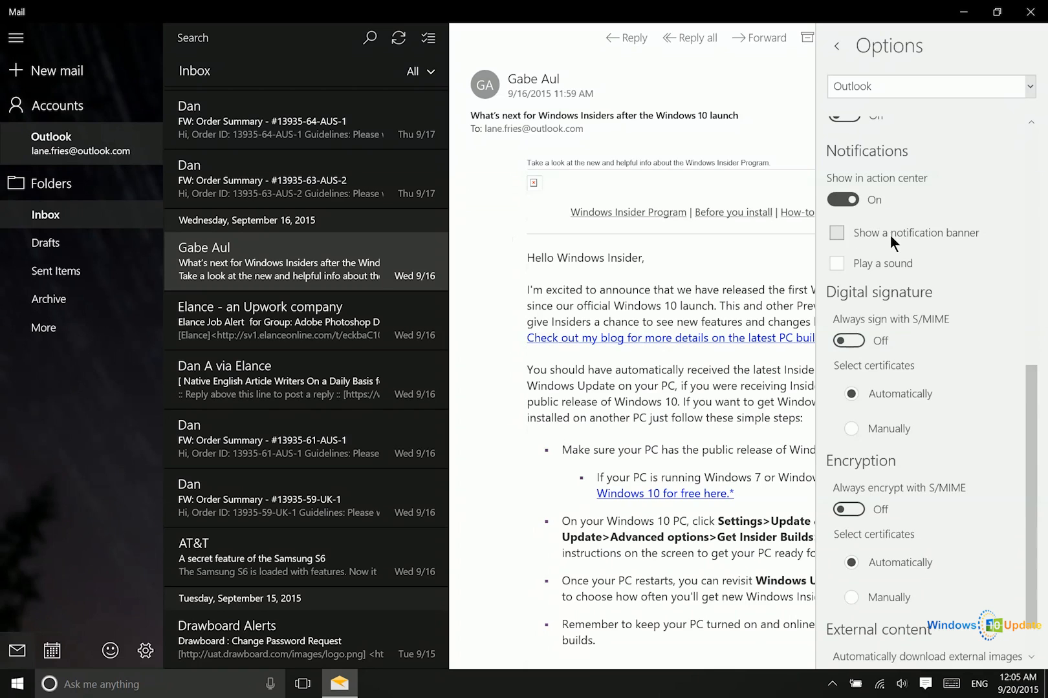
left_click(863, 231)
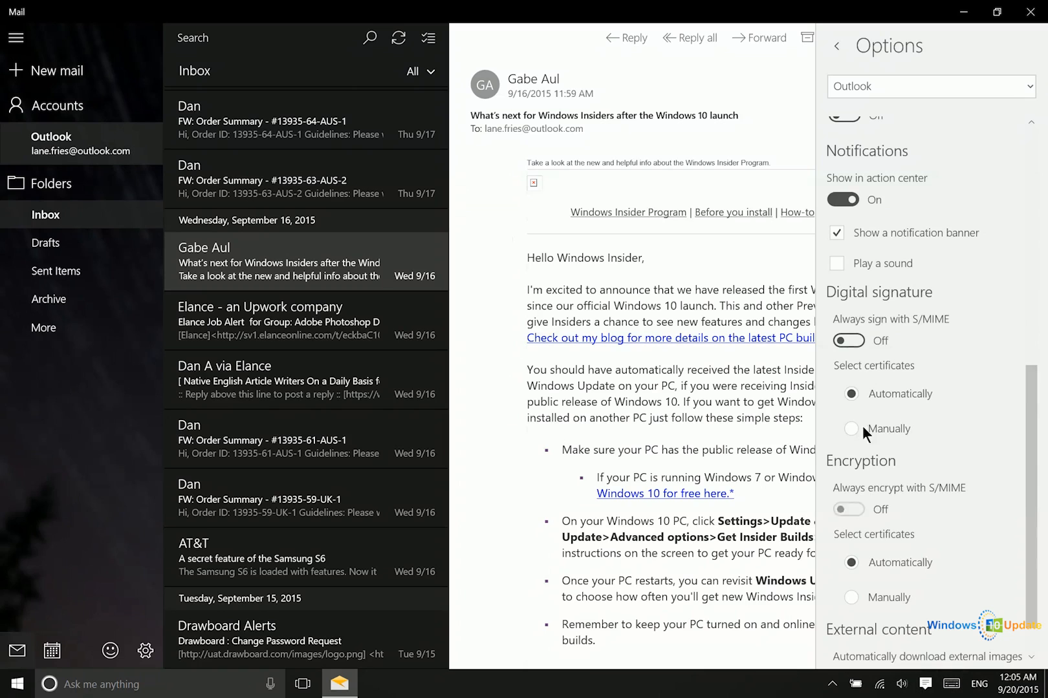
left_click(833, 267)
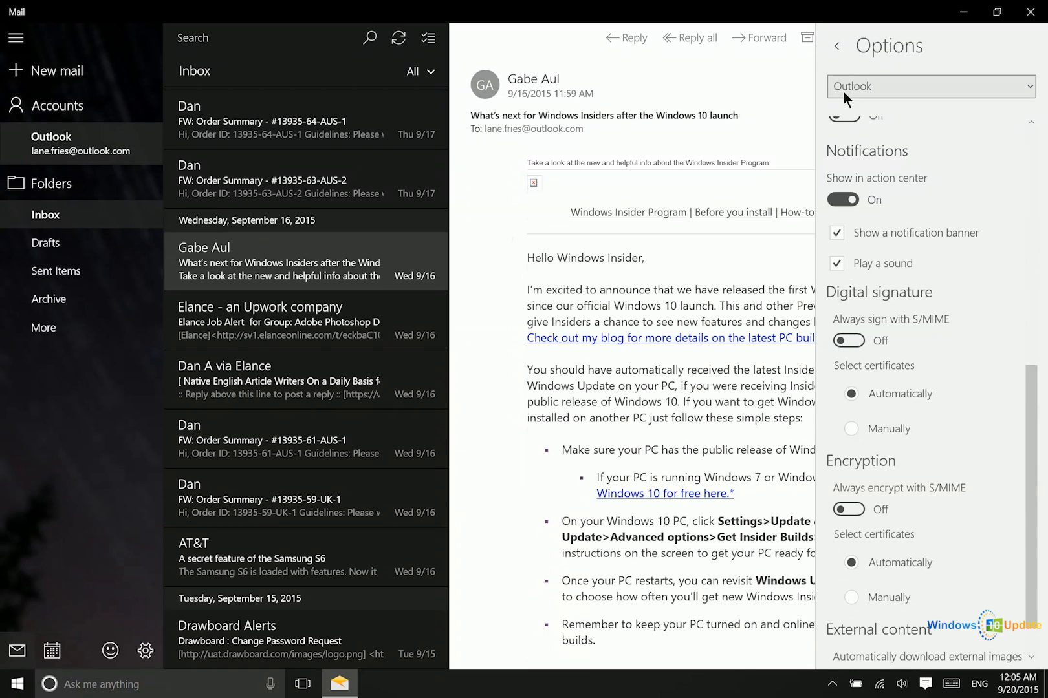
- In the Outlook account's mailbox sync settings, set new content to download as items arrive
left_click(834, 47)
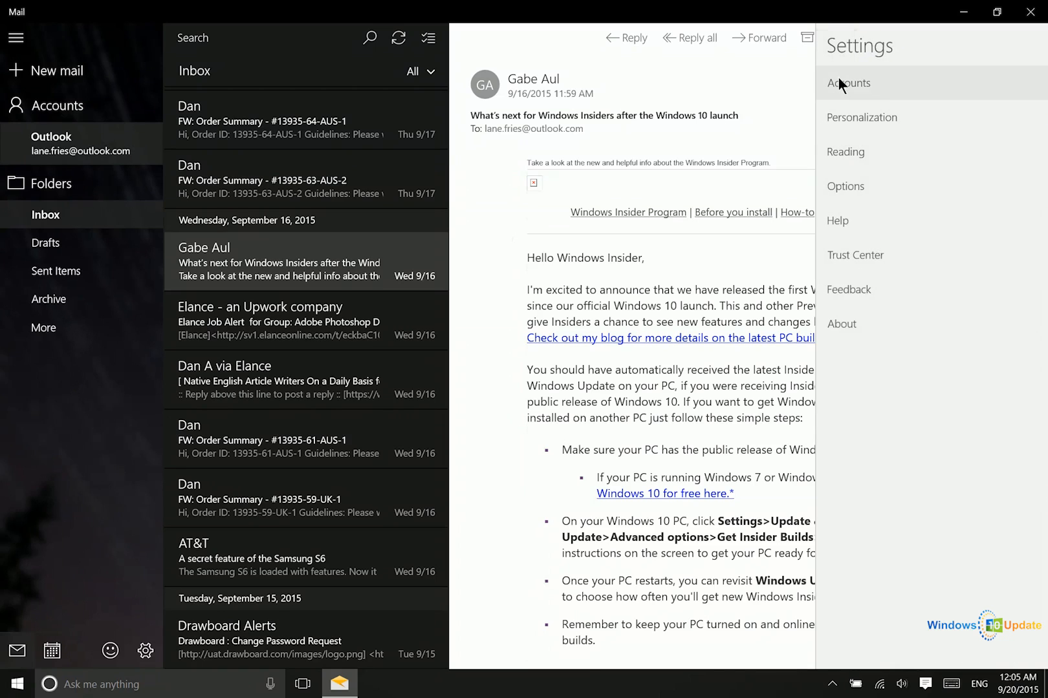
left_click(839, 81)
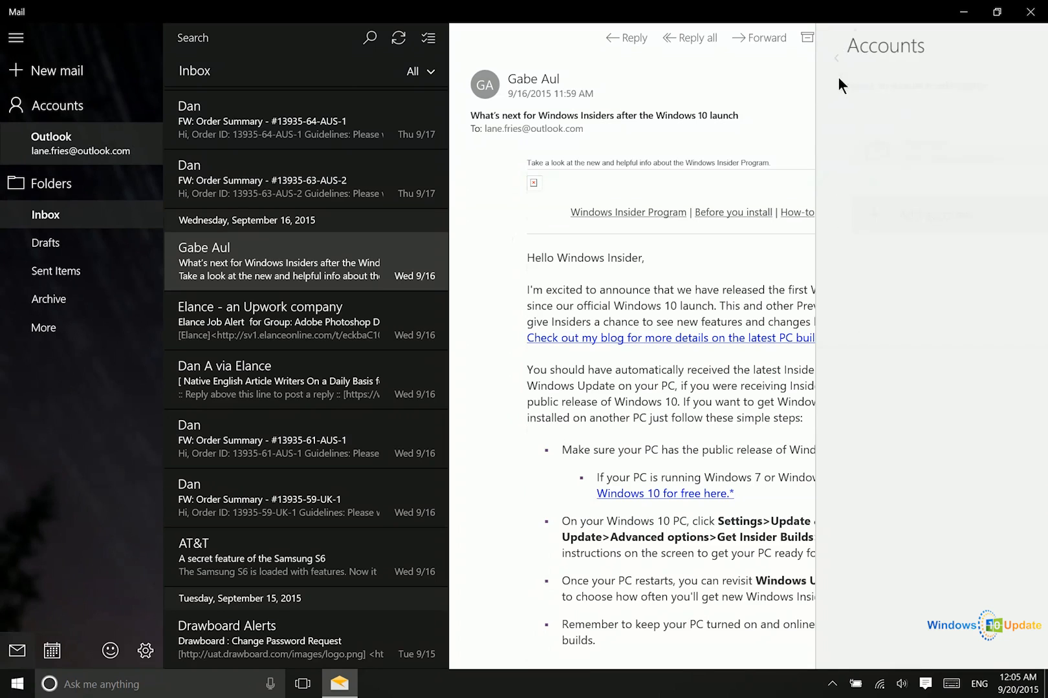
left_click(886, 163)
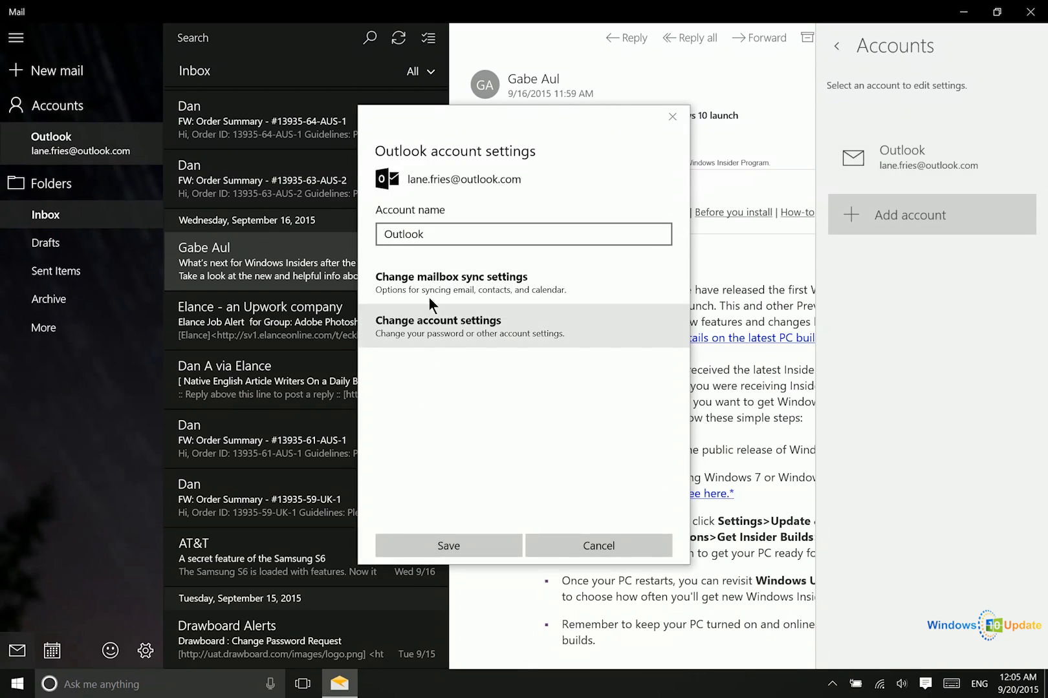
left_click(478, 280)
left_click(490, 194)
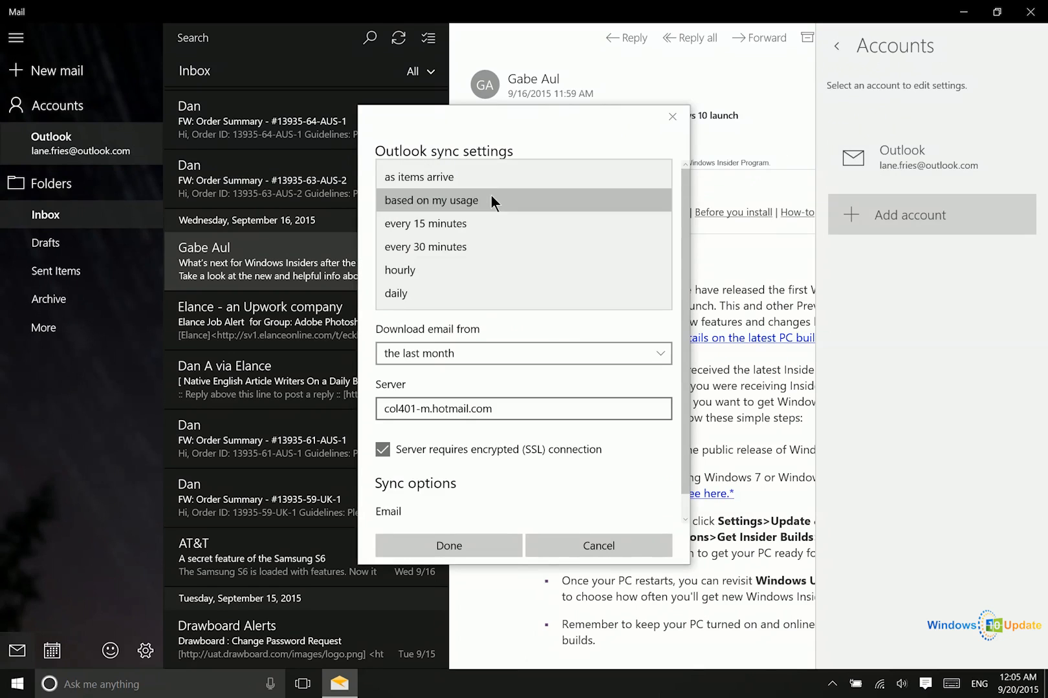
left_click(486, 180)
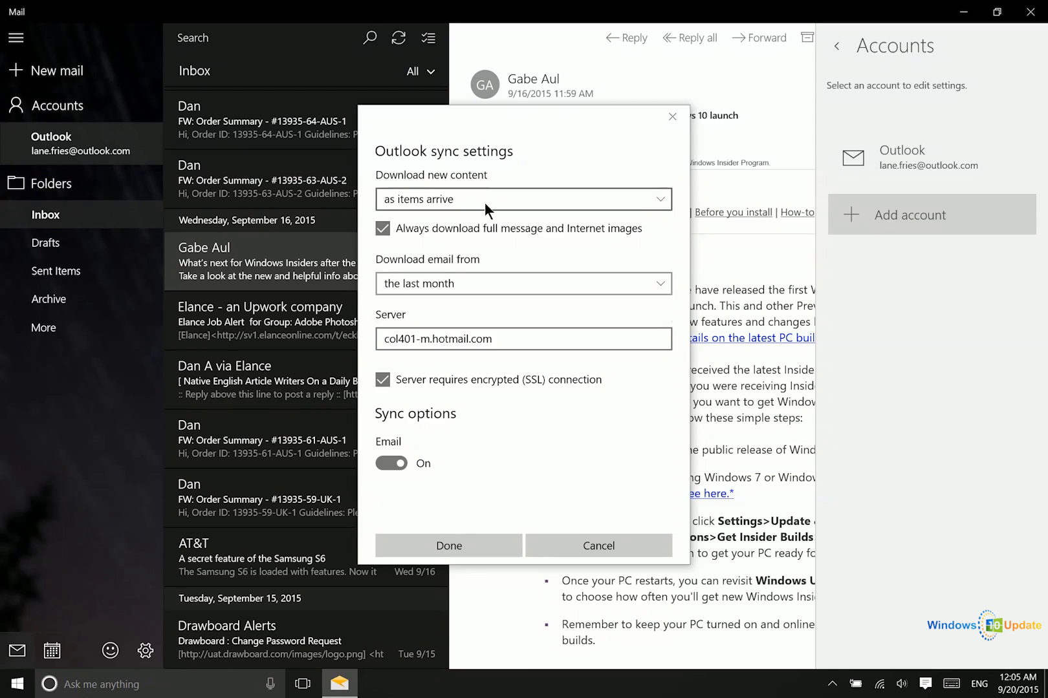
left_click(484, 202)
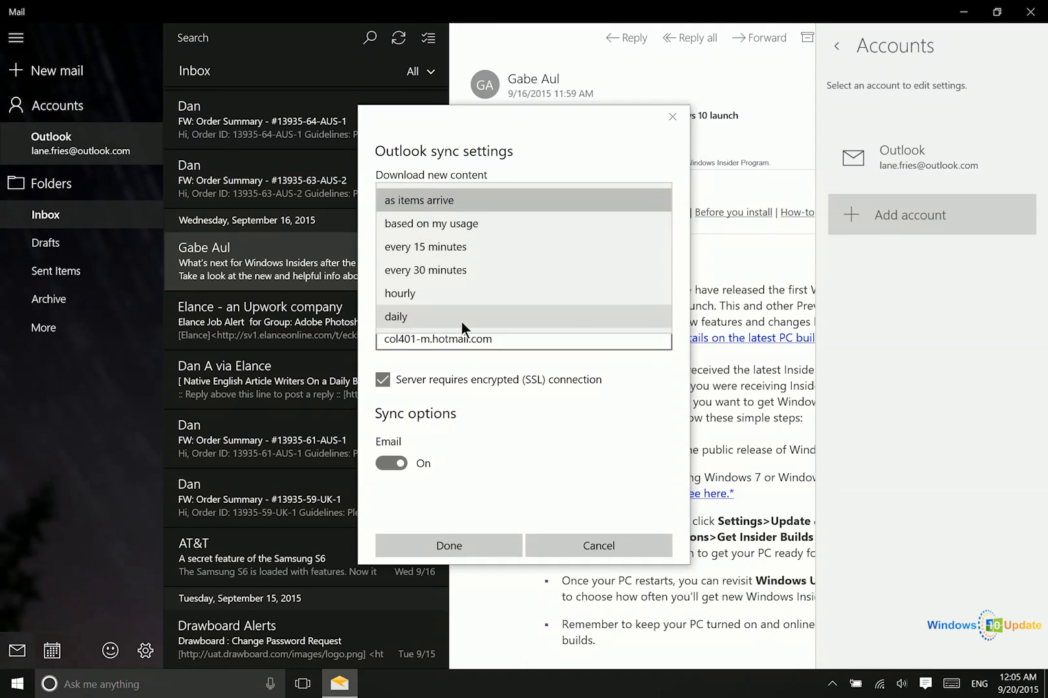
left_click(461, 201)
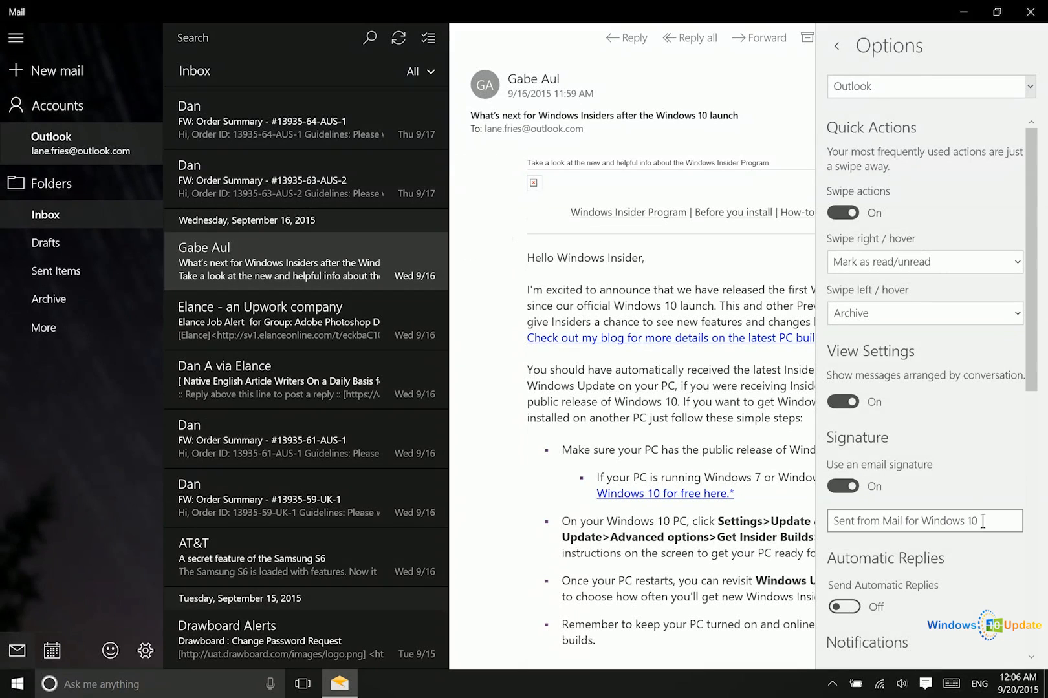
- Highlight the email signature text in the Outlook account's options and clear the highlight without editing it
mouse_move(984, 521)
left_mouse_down()
mouse_move(858, 522)
mouse_move(981, 518)
left_mouse_up()
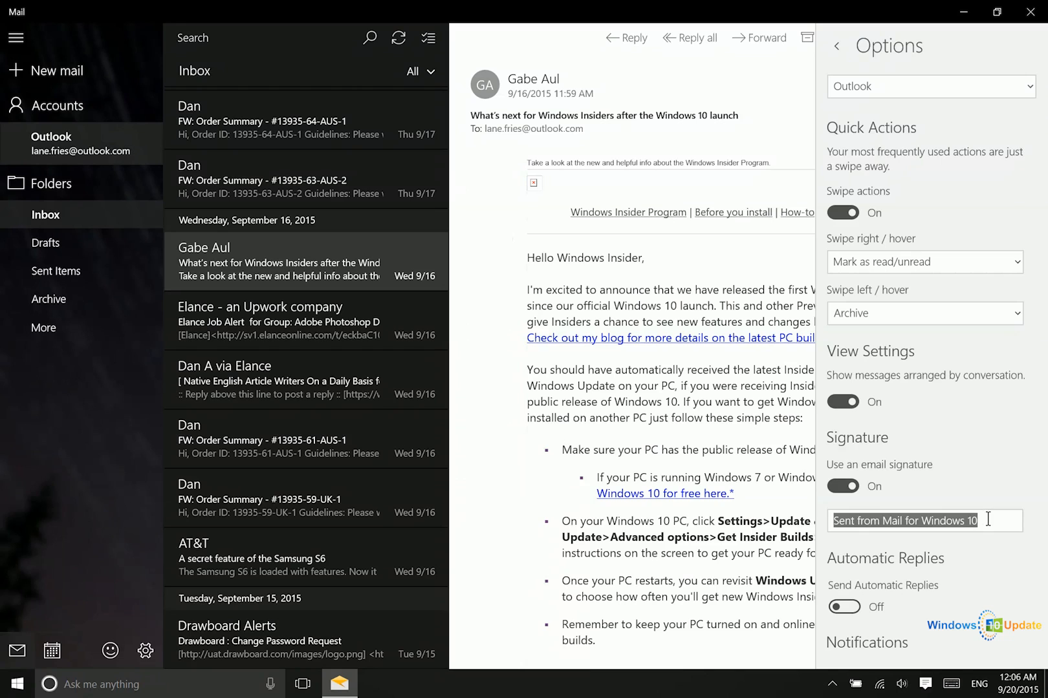
left_click_drag(987, 520, 751, 522)
left_click(1009, 518)
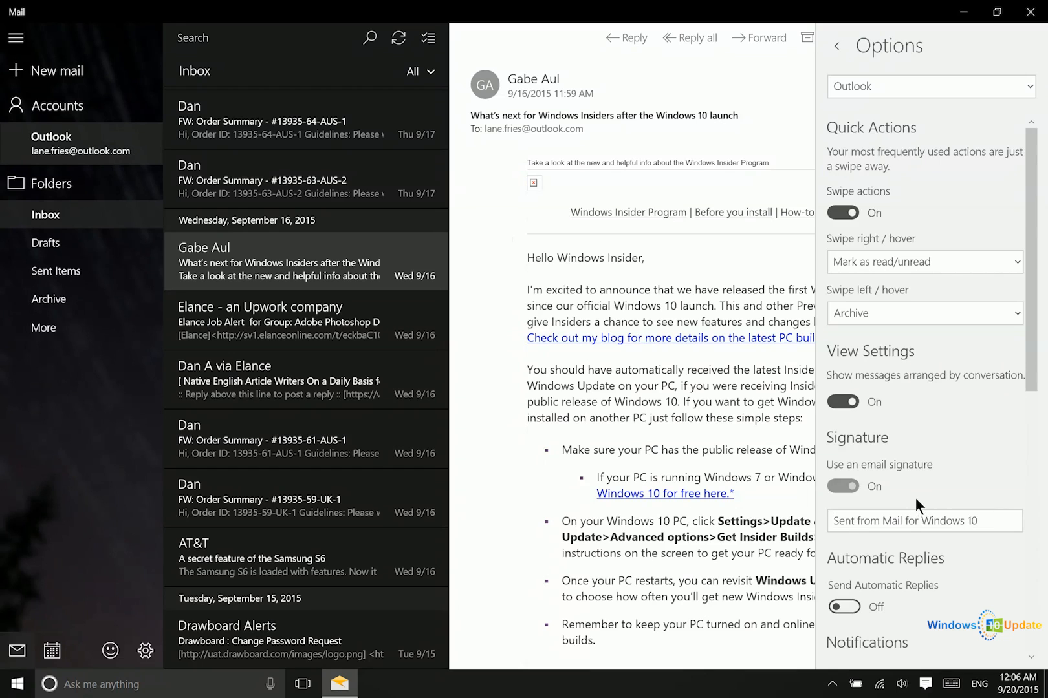
- Turn on automatic replies for the Outlook account and close the settings
scroll(913, 498, "down", 4)
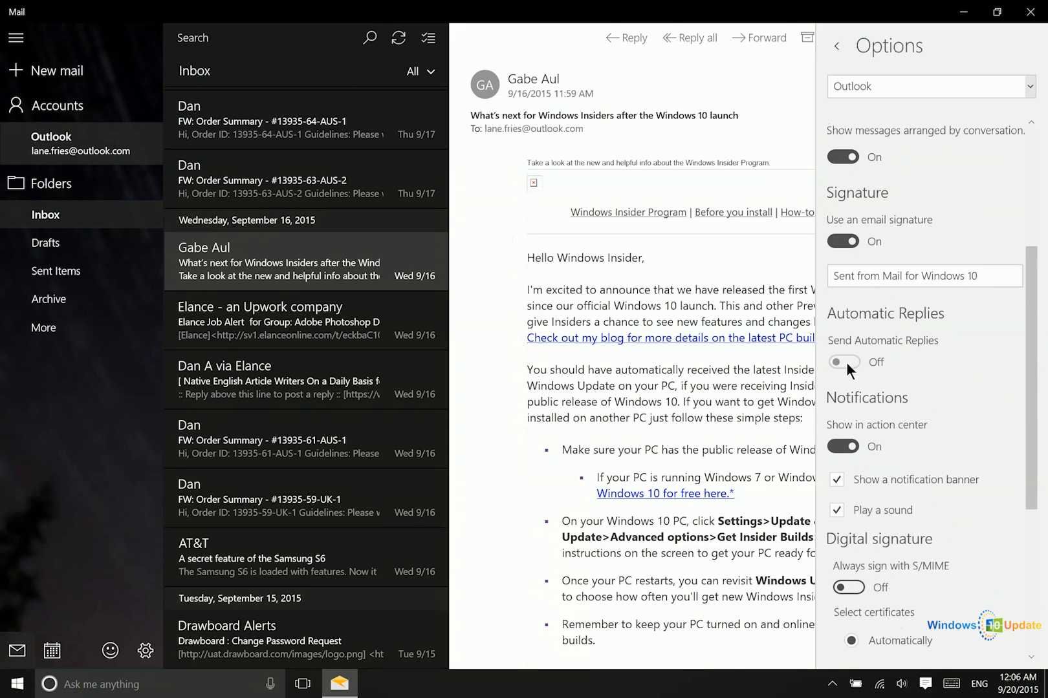
left_click(845, 362)
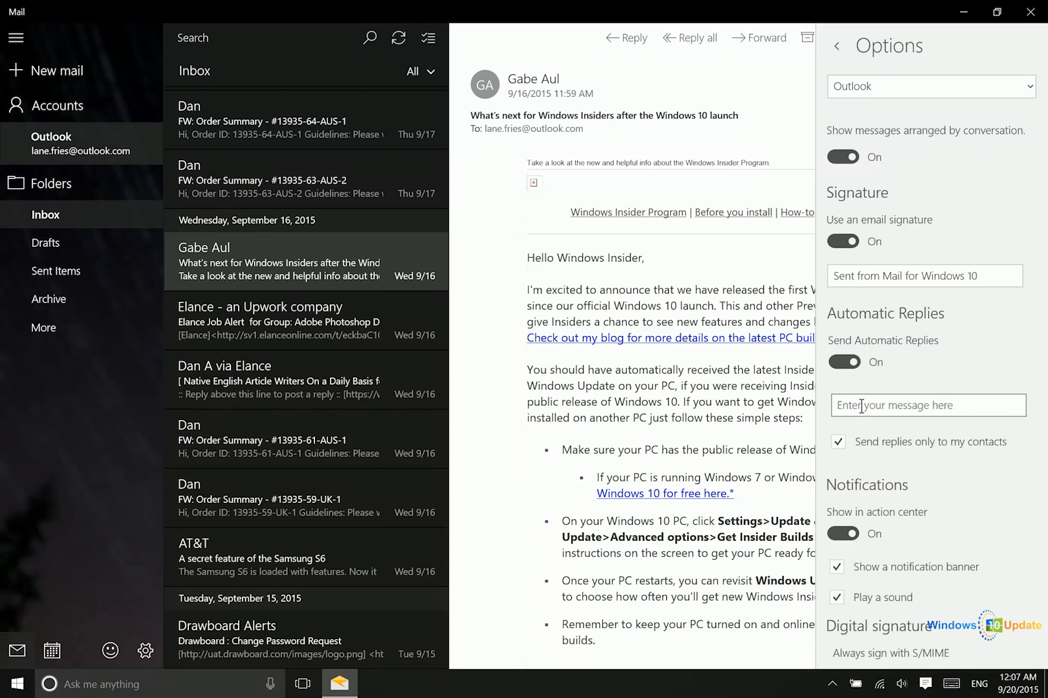
left_click(296, 265)
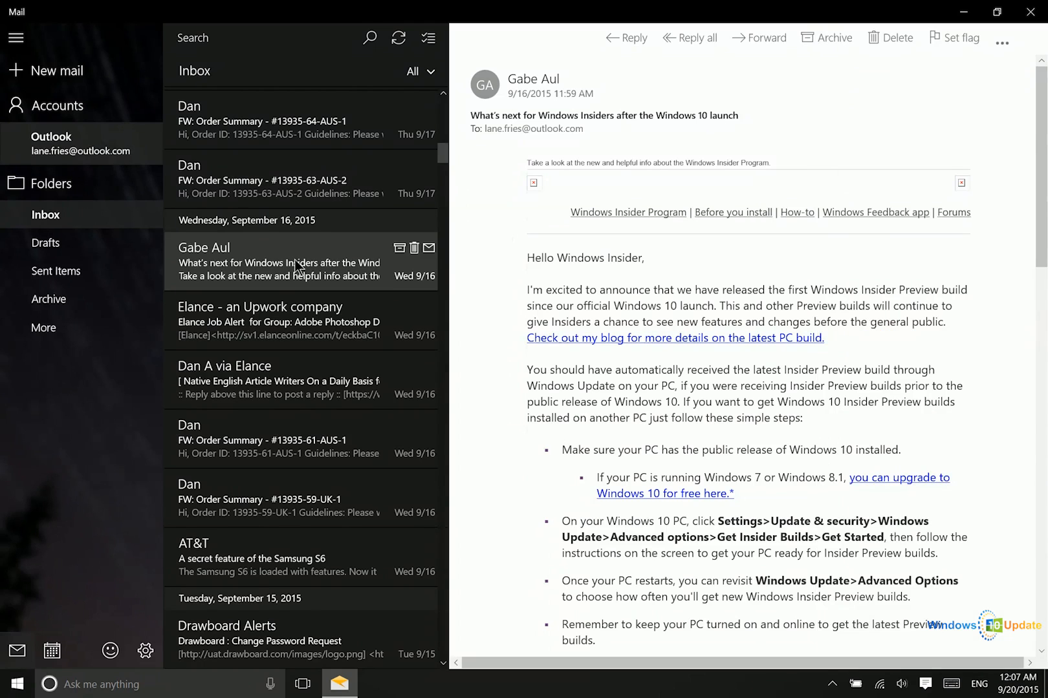
- Check the context actions available for the Windows Insiders message in the inbox and dismiss them
right_click(295, 260)
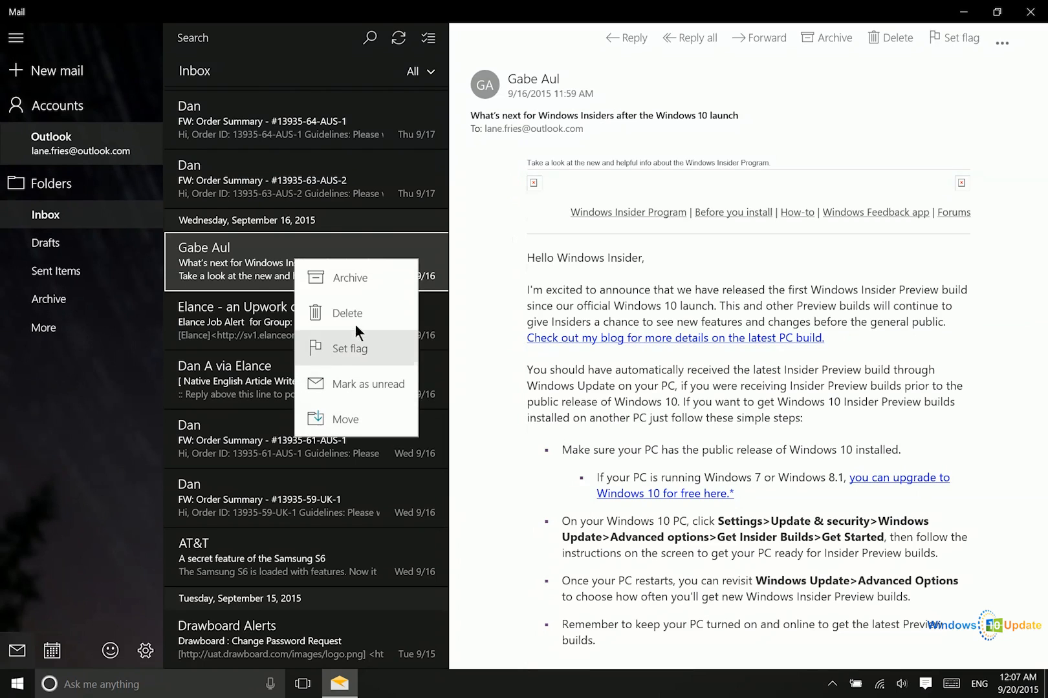
left_click(86, 430)
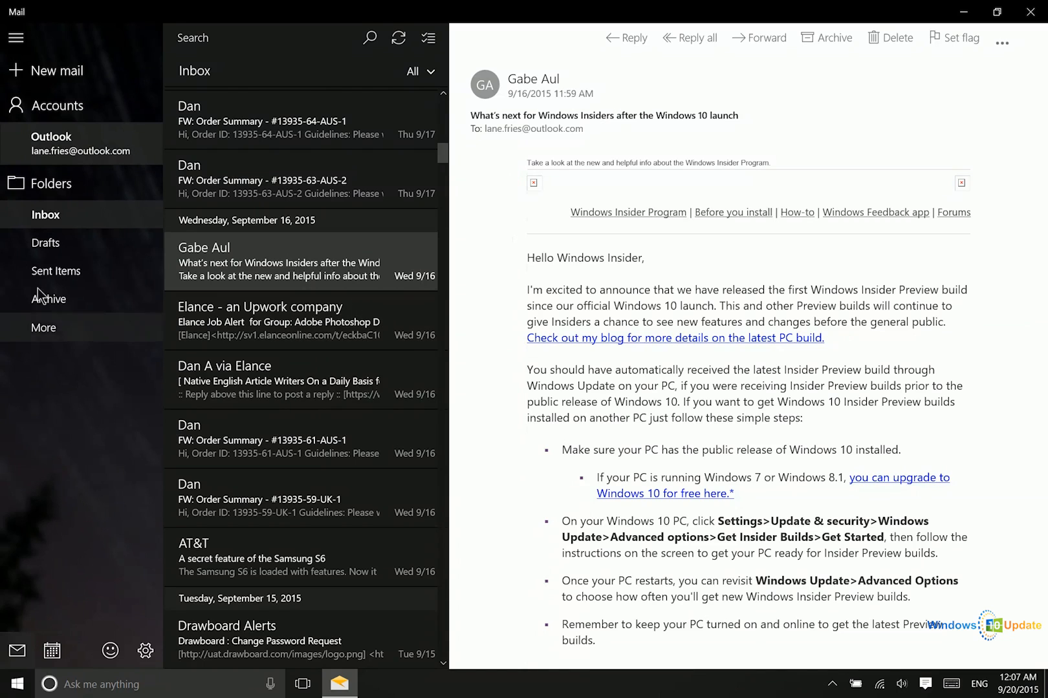
- Add the Blog folder to Favorites from the full folder list, and remove it from Favorites again
left_click(59, 328)
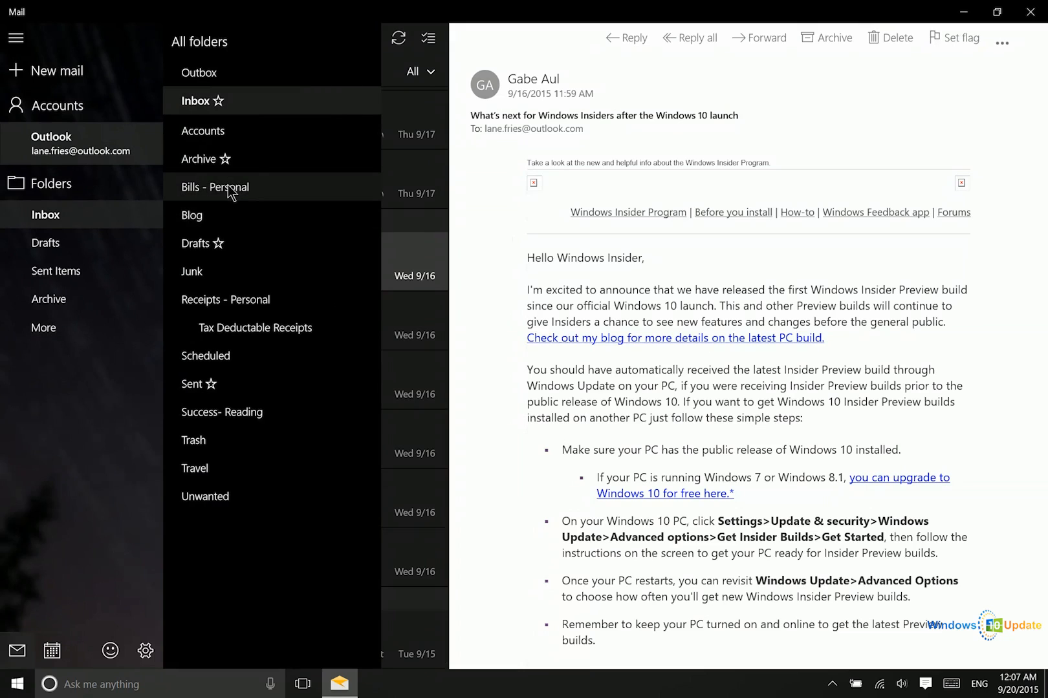
right_click(225, 215)
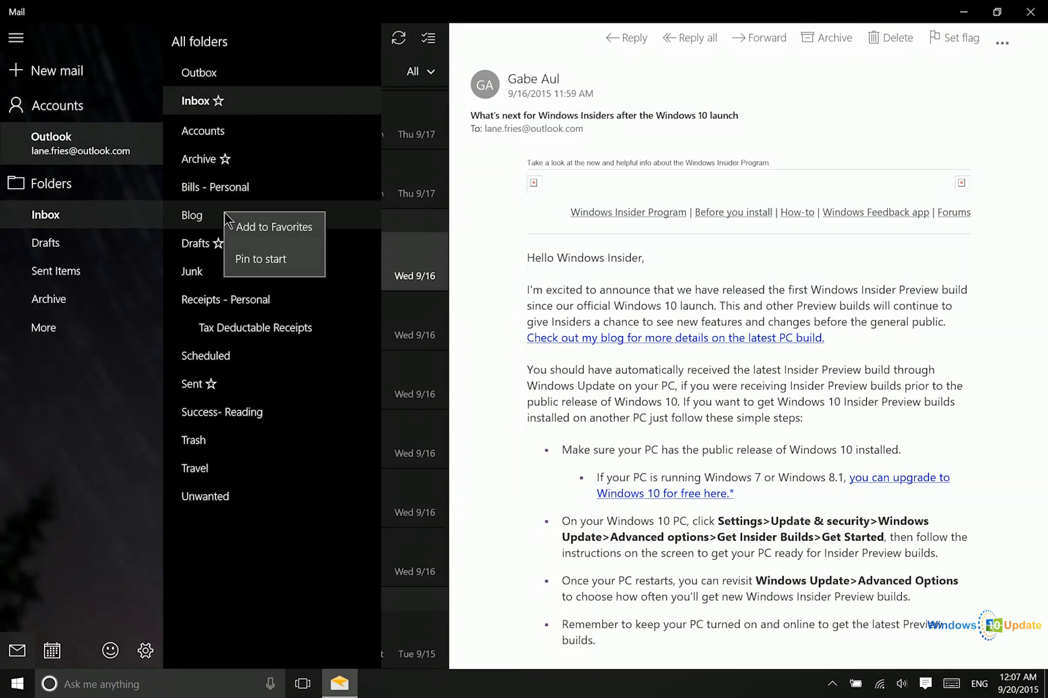
left_click(267, 226)
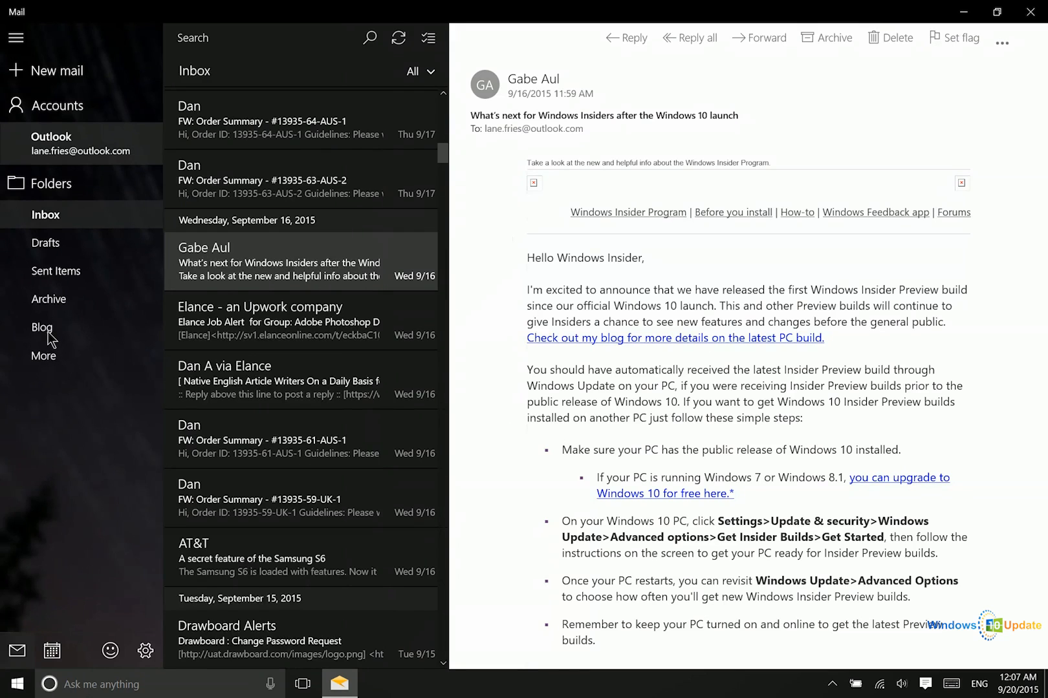
right_click(46, 331)
left_click(72, 347)
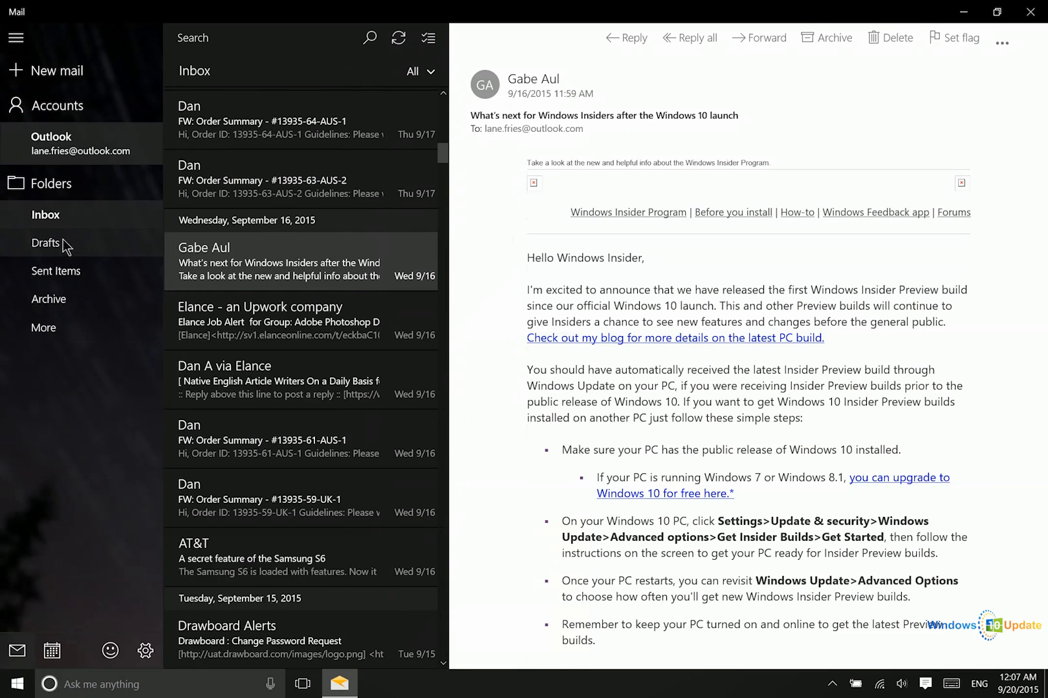
- Pin the Accounts mail folder to Start from the full folder list and approve the tile
left_click(57, 326)
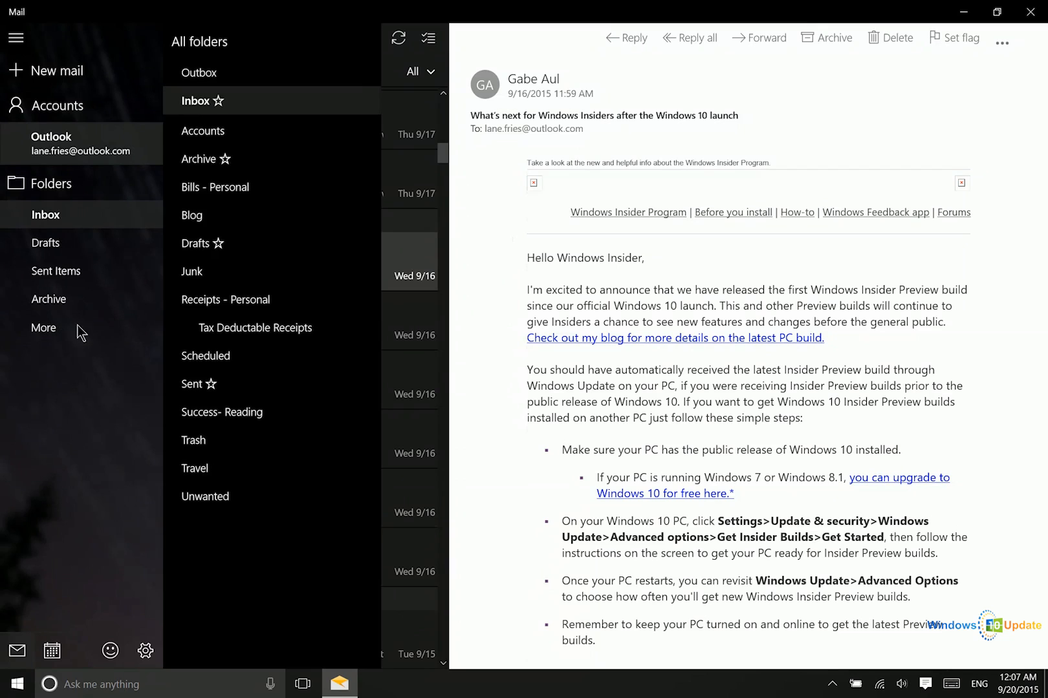
right_click(215, 135)
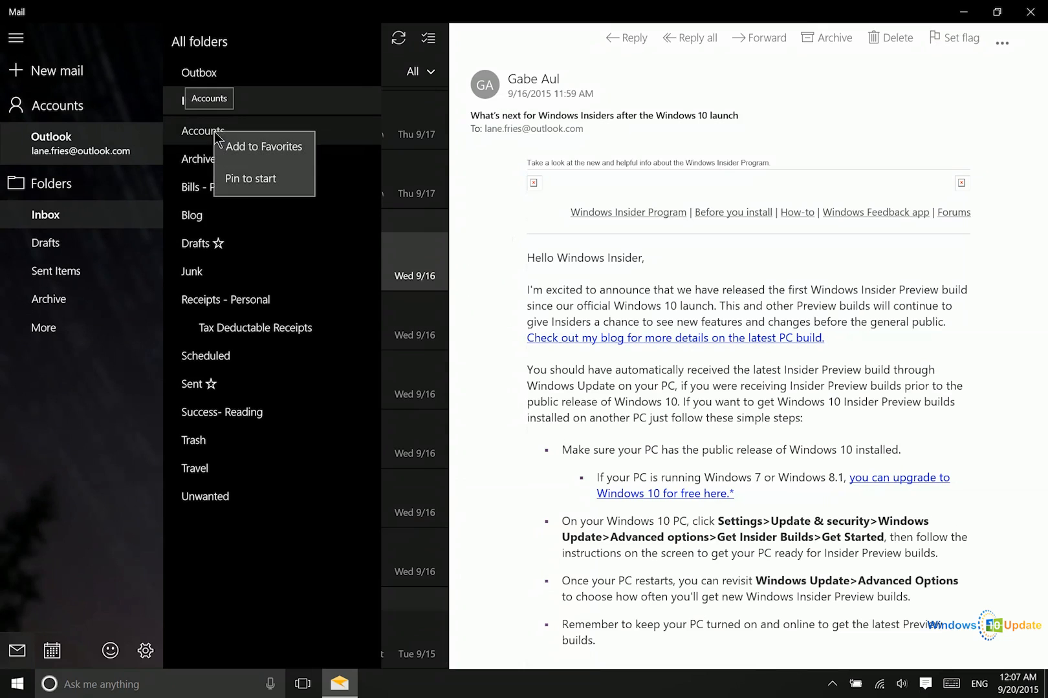
left_click(245, 187)
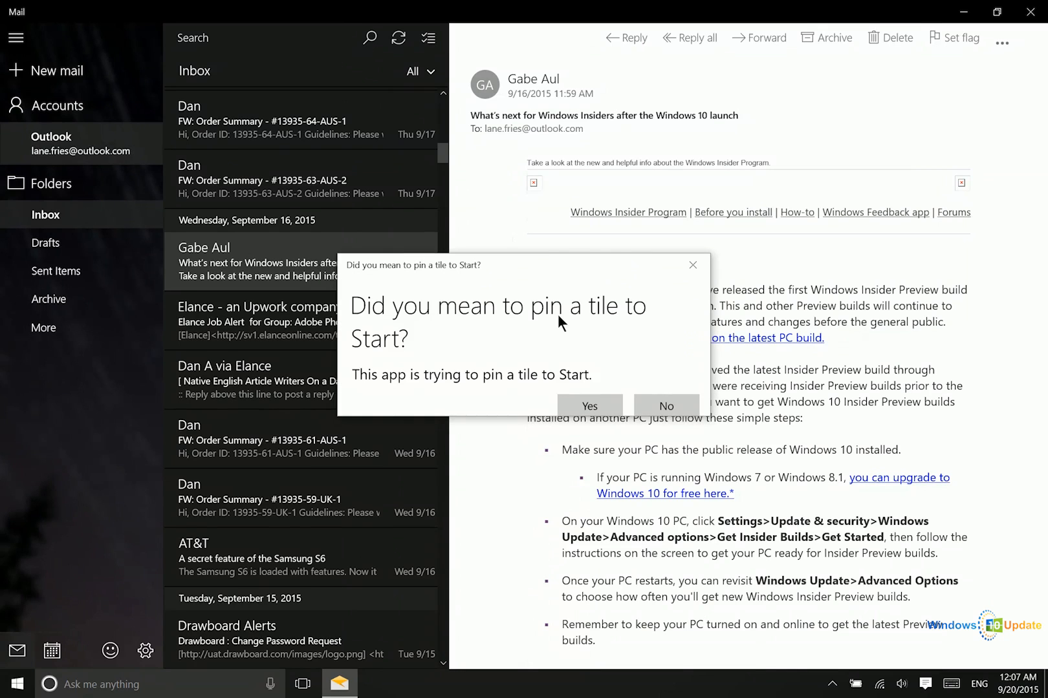
left_click(575, 406)
- Find the pinned Accounts folder tile in the Start menu and bring up its options
key("super")
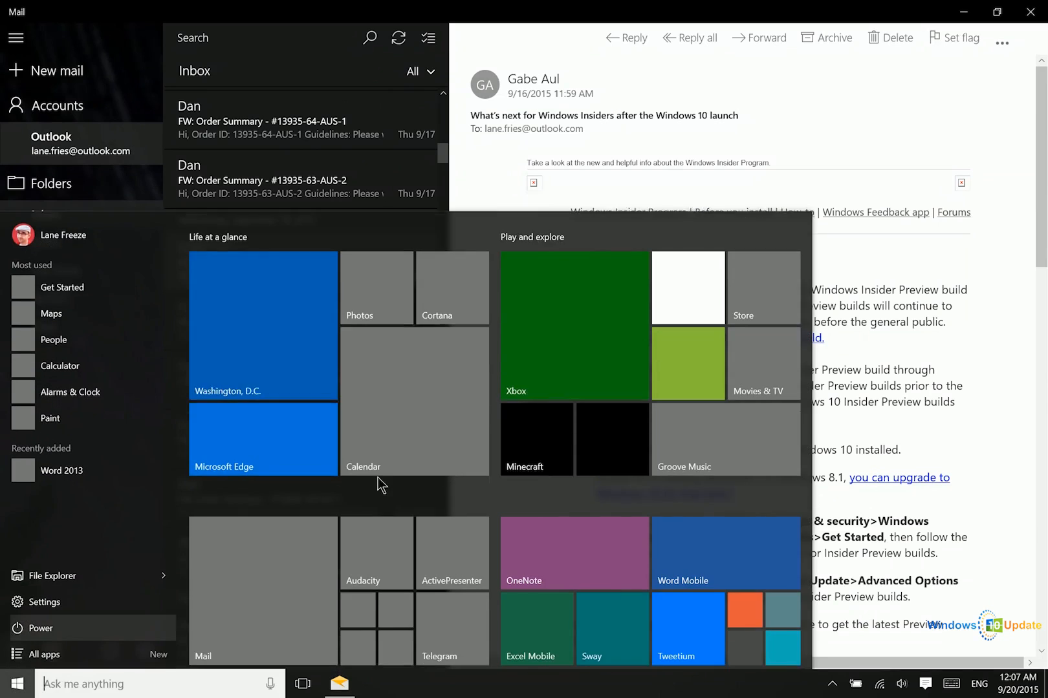
scroll(490, 404, "down", 2)
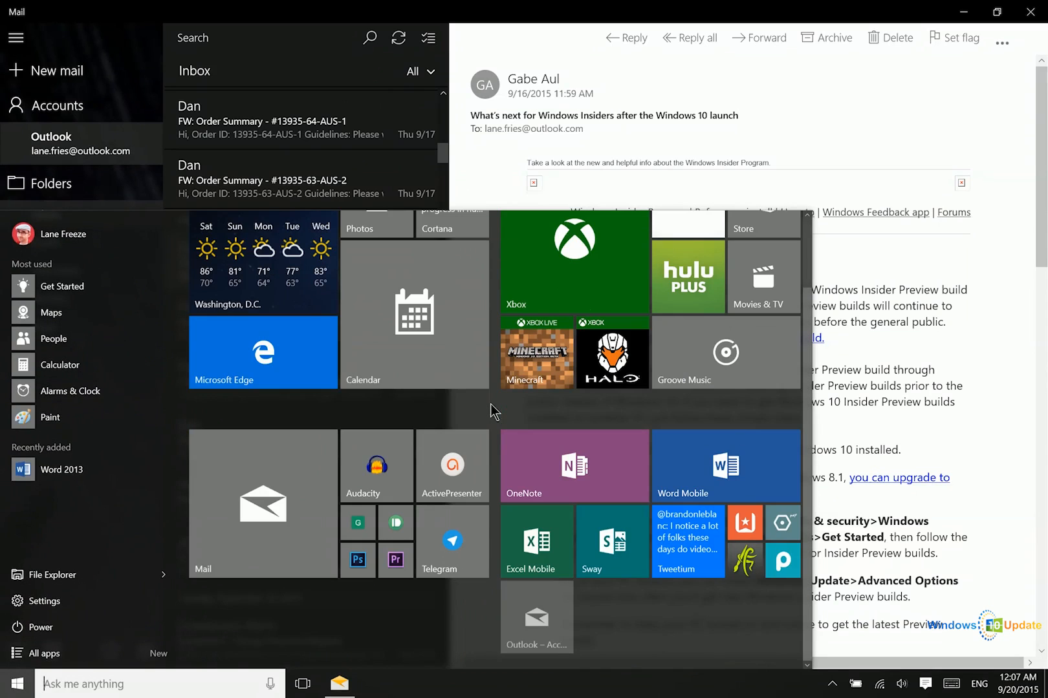
right_click(538, 620)
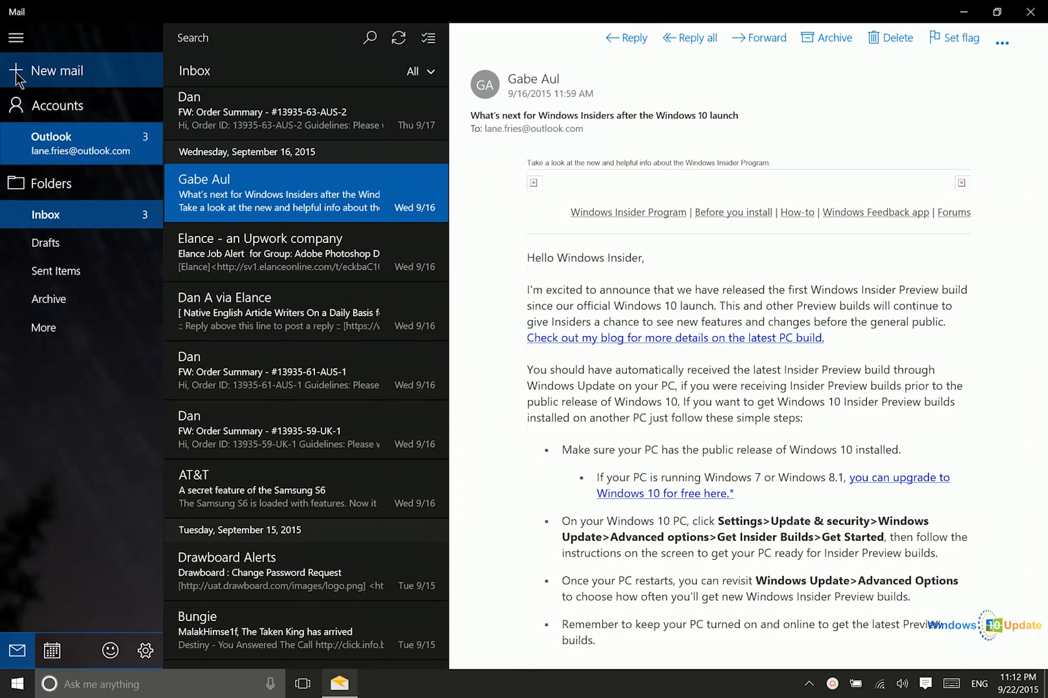
- Start a reply to the Windows Insiders message and look through its insert, options and formatting commands
left_click(612, 39)
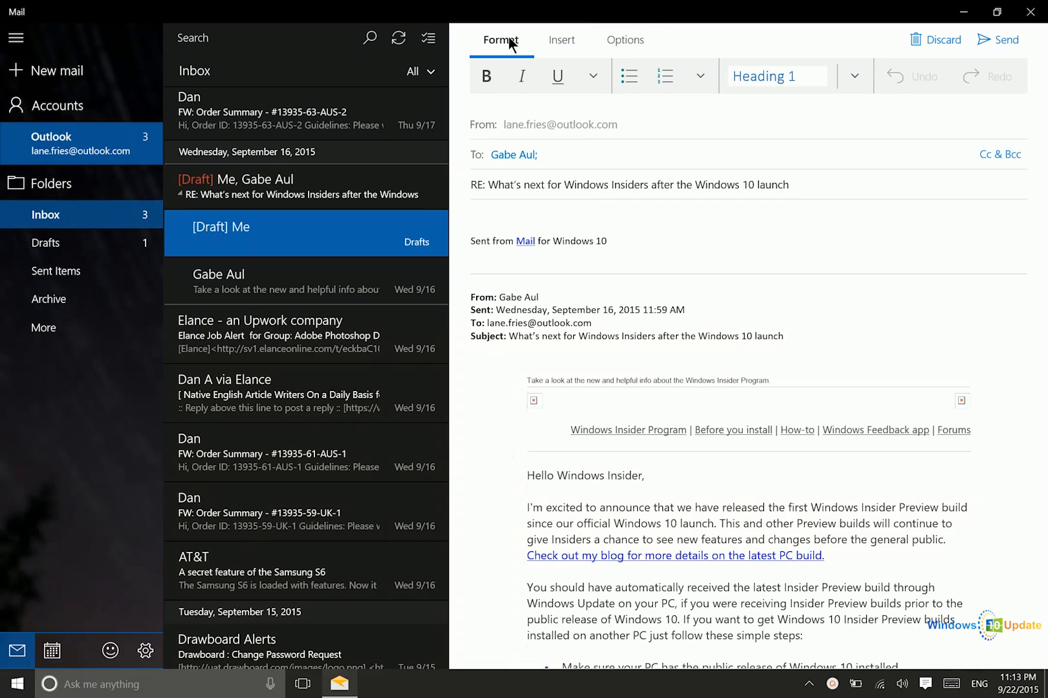
left_click(556, 40)
left_click(606, 38)
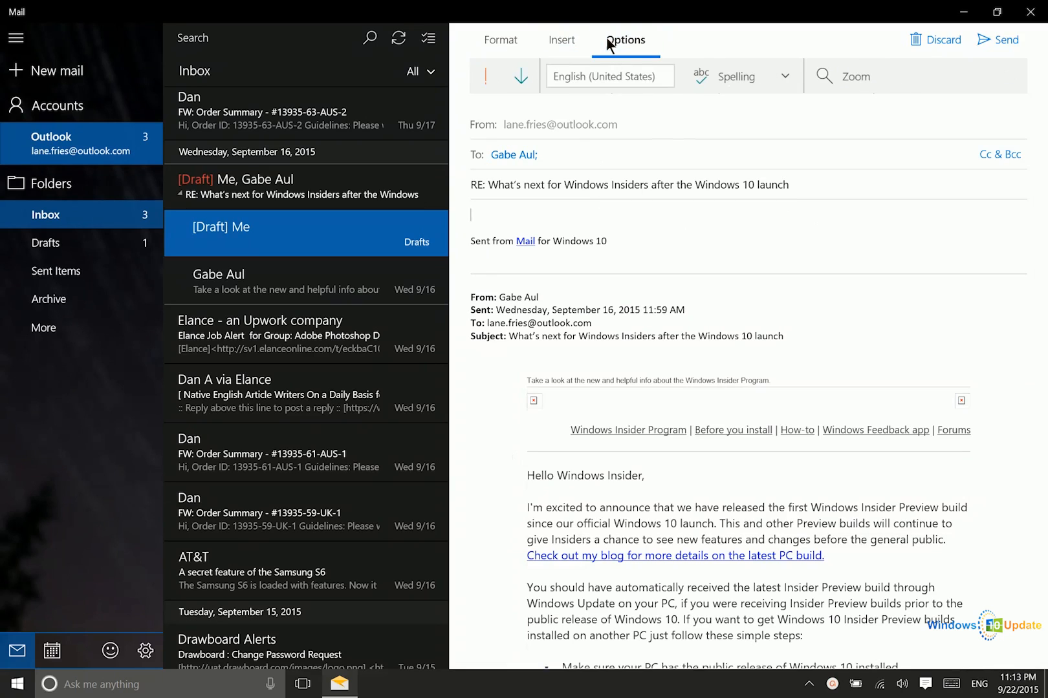
left_click(501, 39)
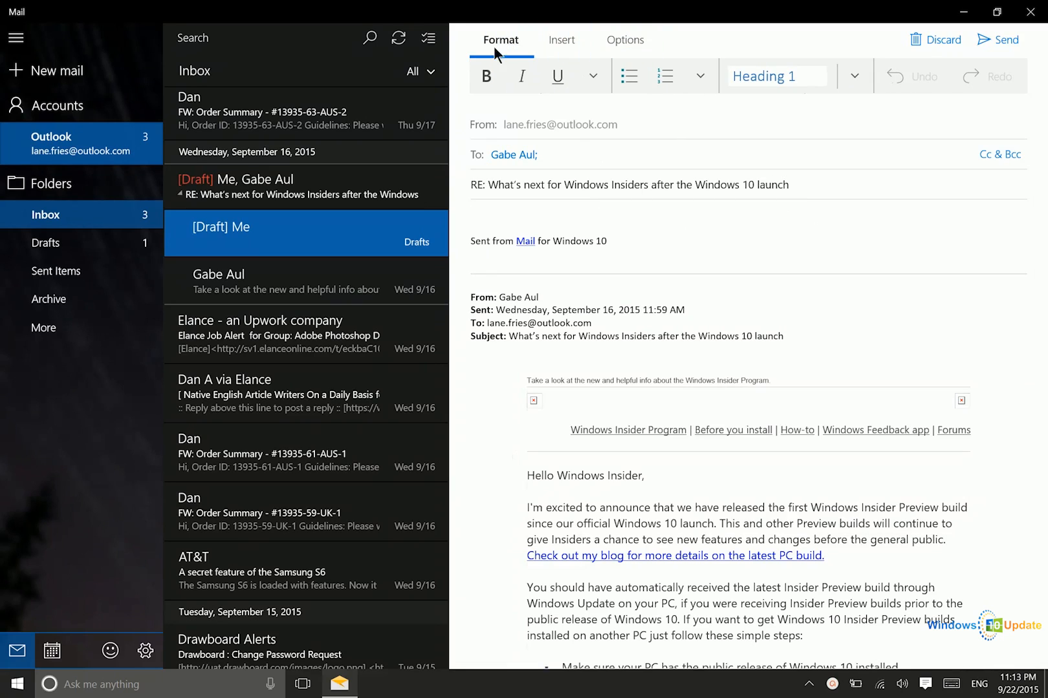
left_click(590, 79)
left_click(590, 79)
- Write "Type a sample sentence." in the body of the reply
type("Type")
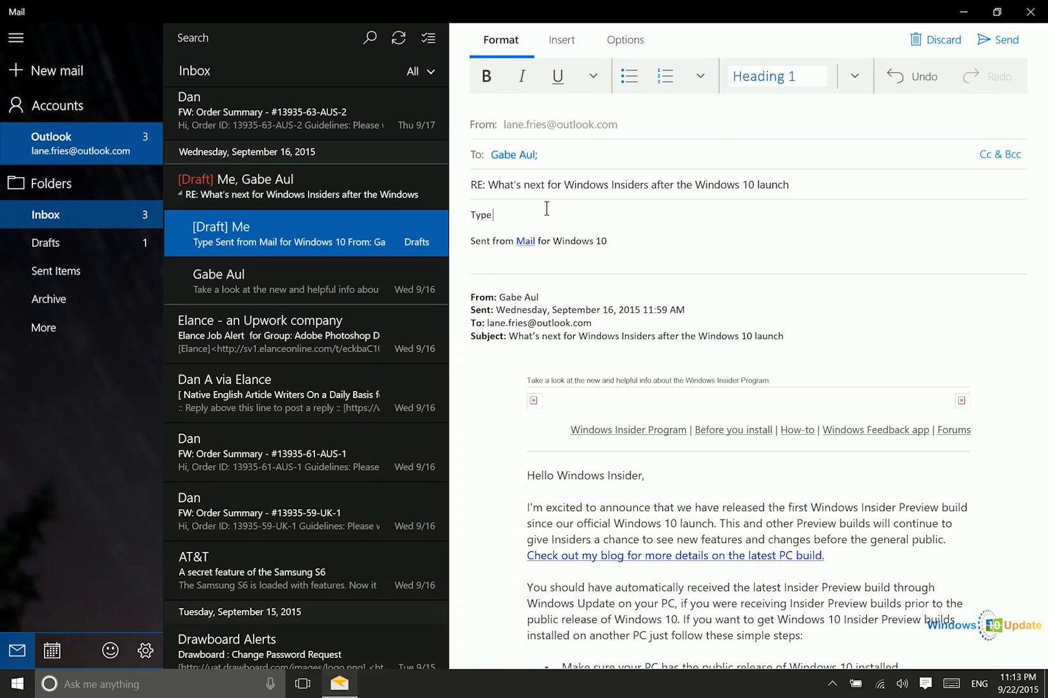
type(" a sample sentence.")
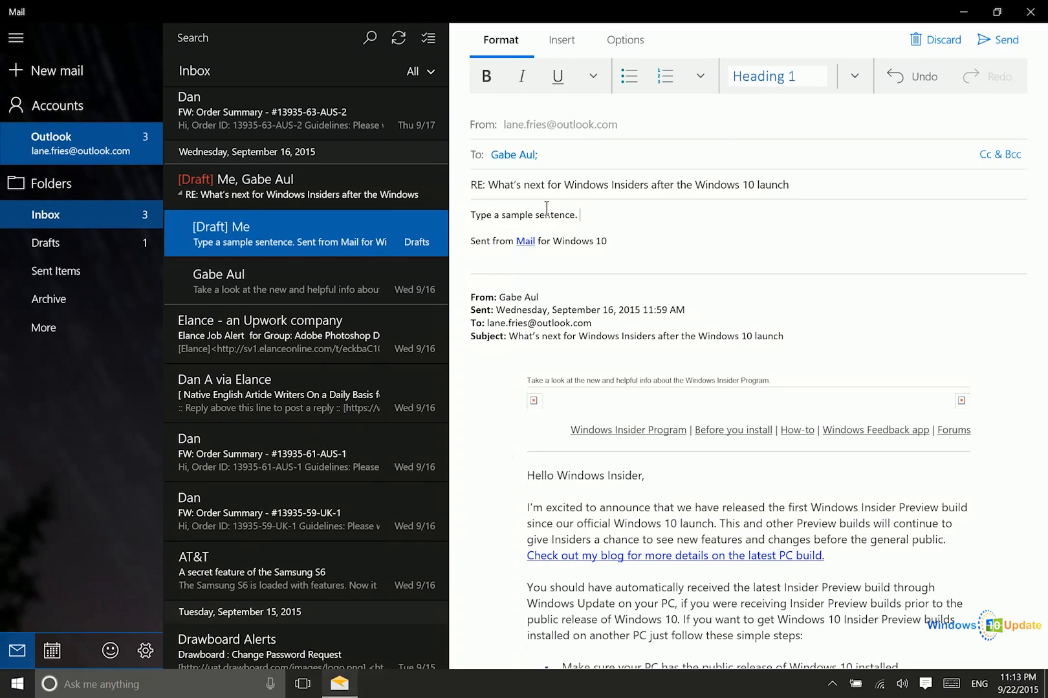
- Select the sample sentence and try bold and underline on it, turning each one off again
left_click_drag(582, 215, 466, 216)
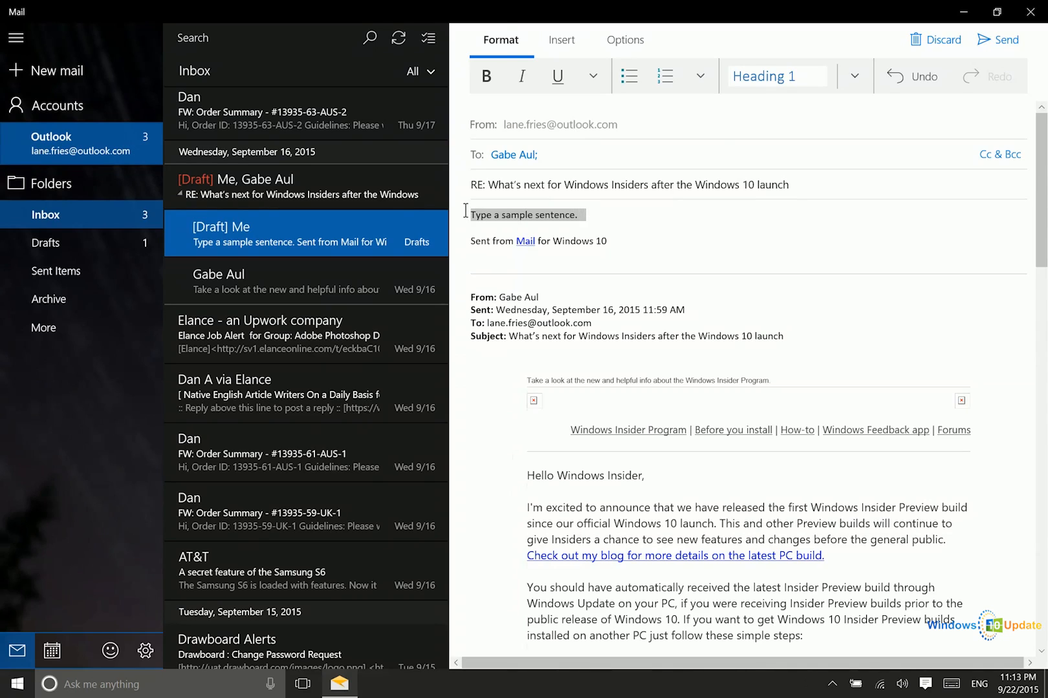
left_click(493, 78)
left_click(491, 73)
left_click(559, 81)
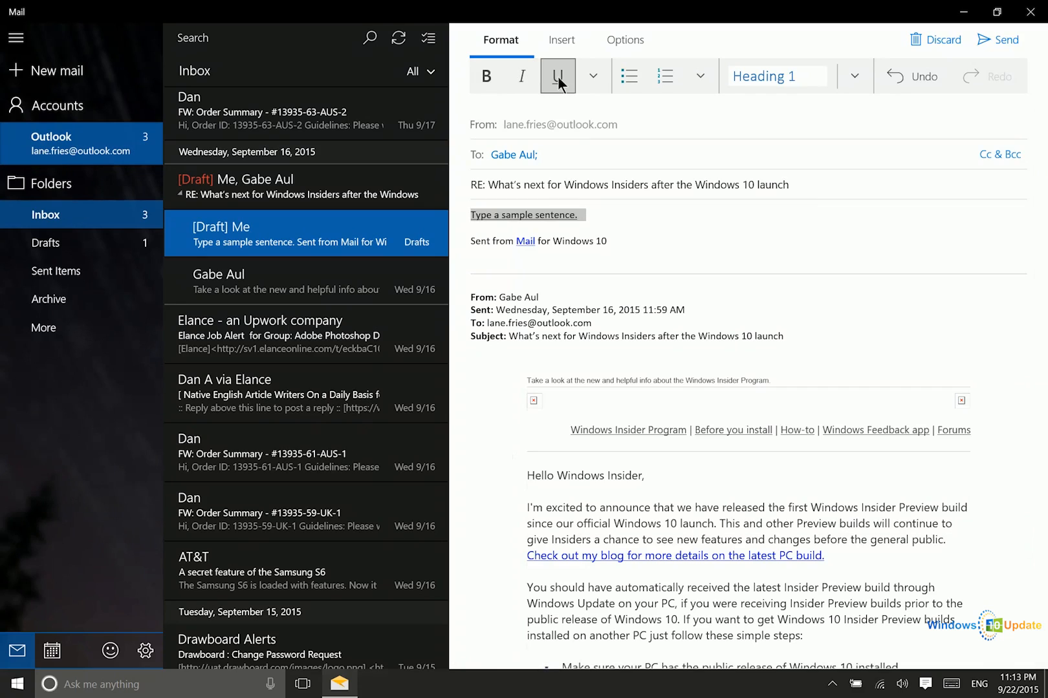
left_click(557, 76)
- Look through the available fonts, font sizes and paragraph formatting options for the selected sample sentence
left_click(593, 76)
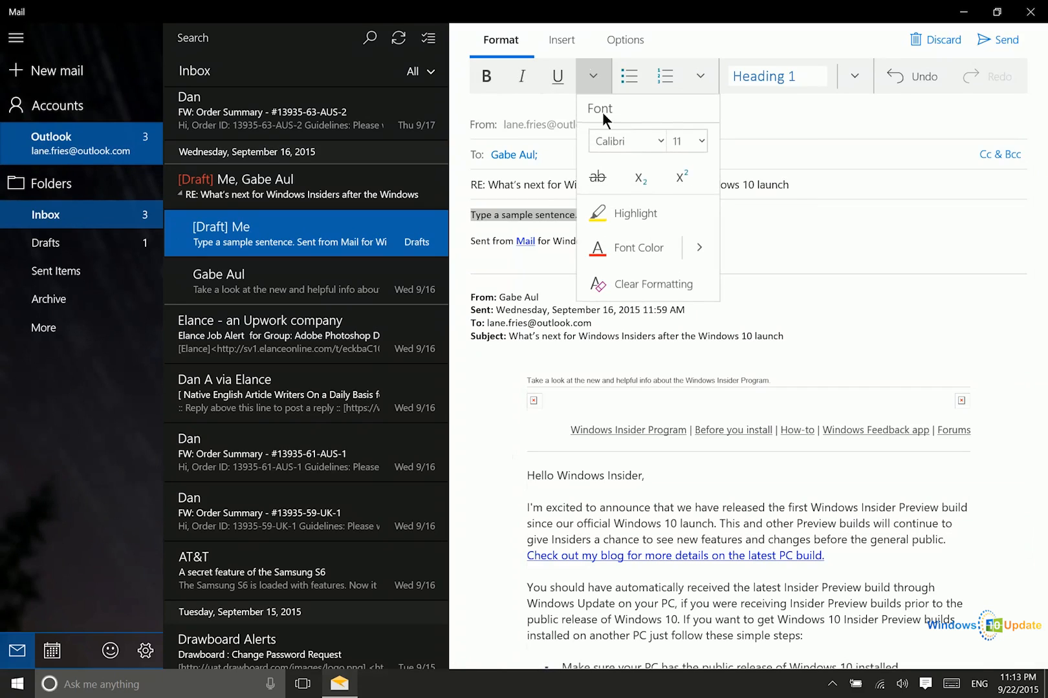
left_click(660, 140)
scroll(669, 328, "down", 3)
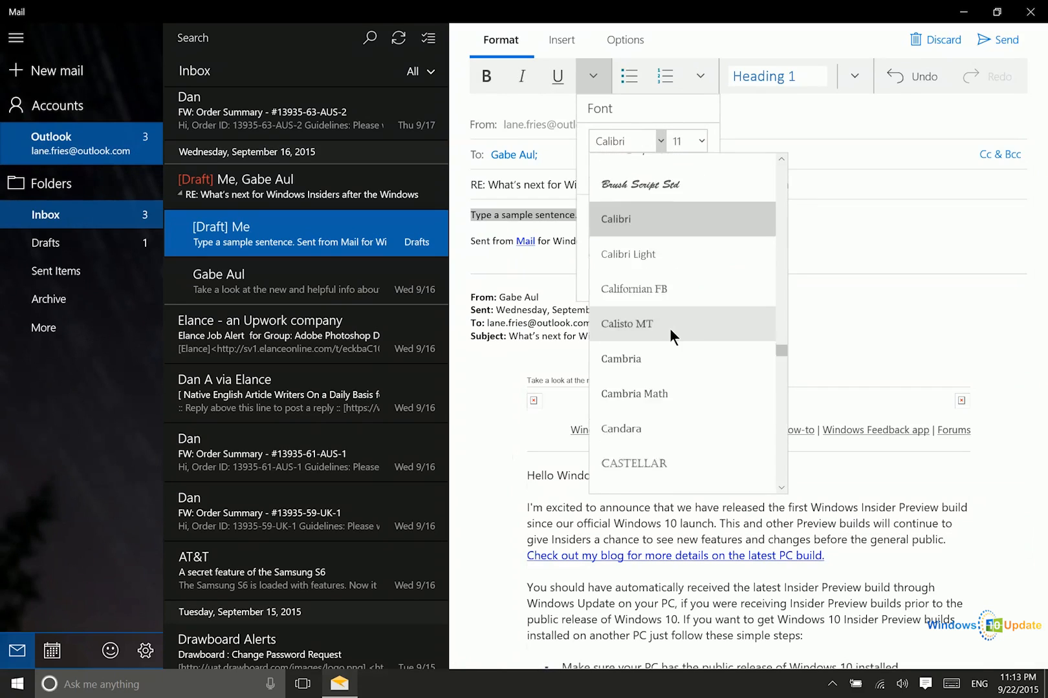
scroll(672, 323, "down", 15)
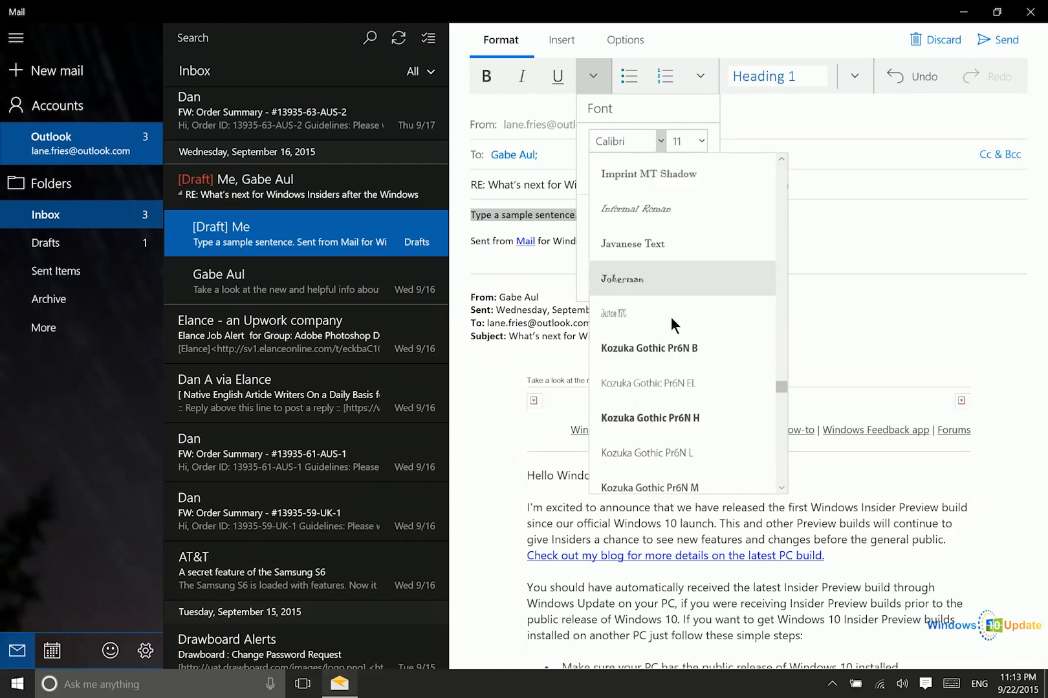
scroll(672, 319, "down", 3)
scroll(674, 317, "up", 15)
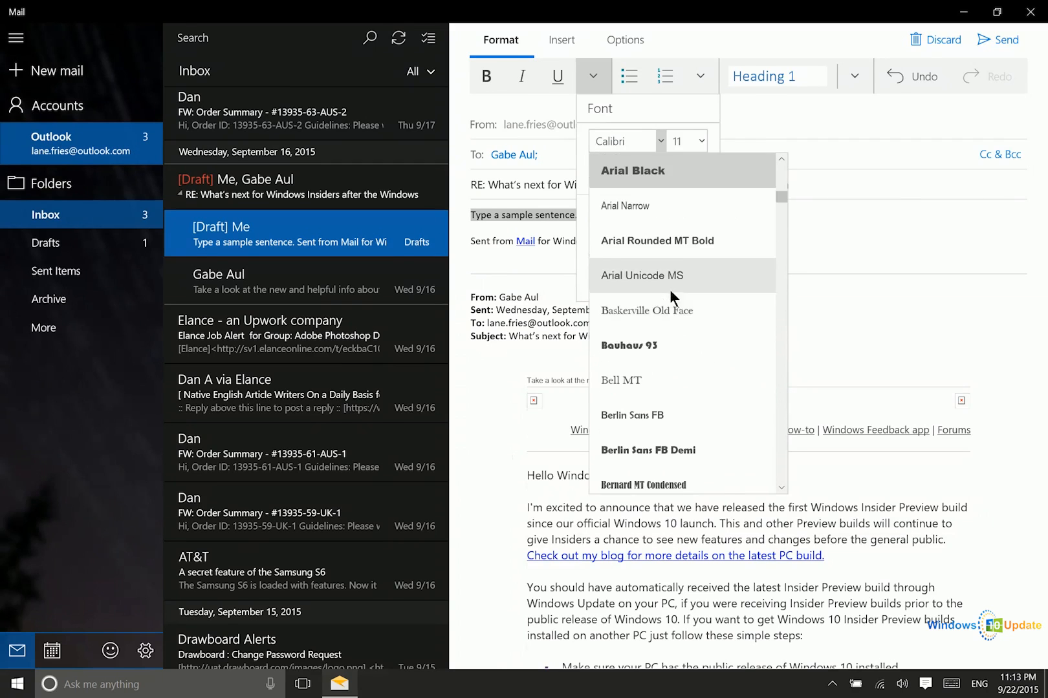
scroll(691, 265, "down", 3)
mouse_move(780, 209)
left_mouse_down()
mouse_move(778, 269)
mouse_move(783, 194)
left_mouse_up()
left_click(697, 142)
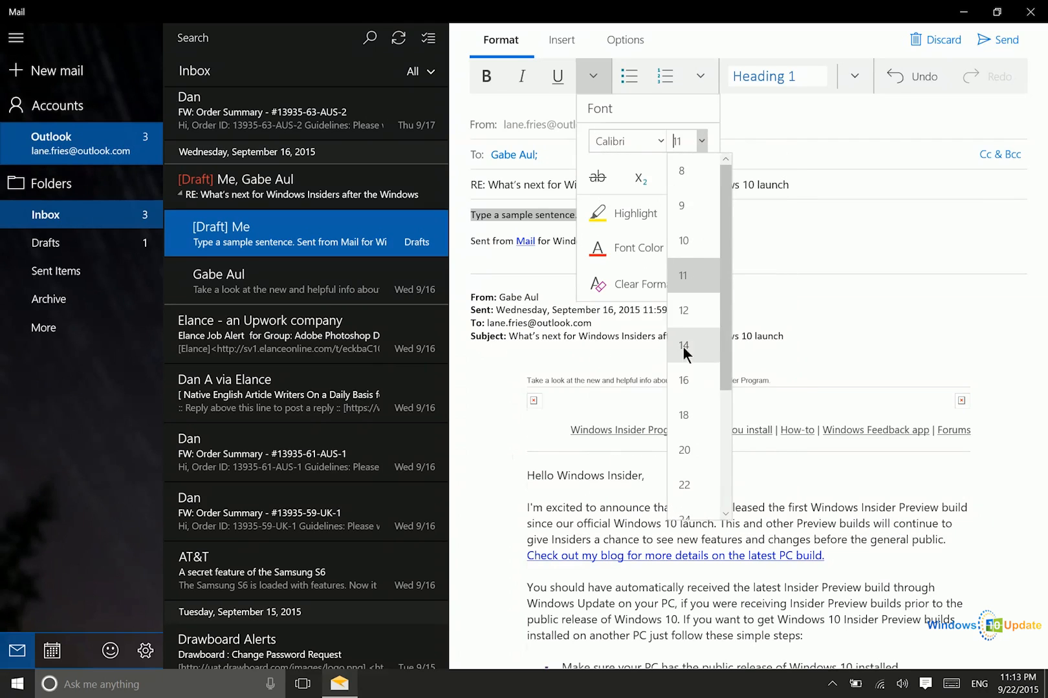
left_click(701, 140)
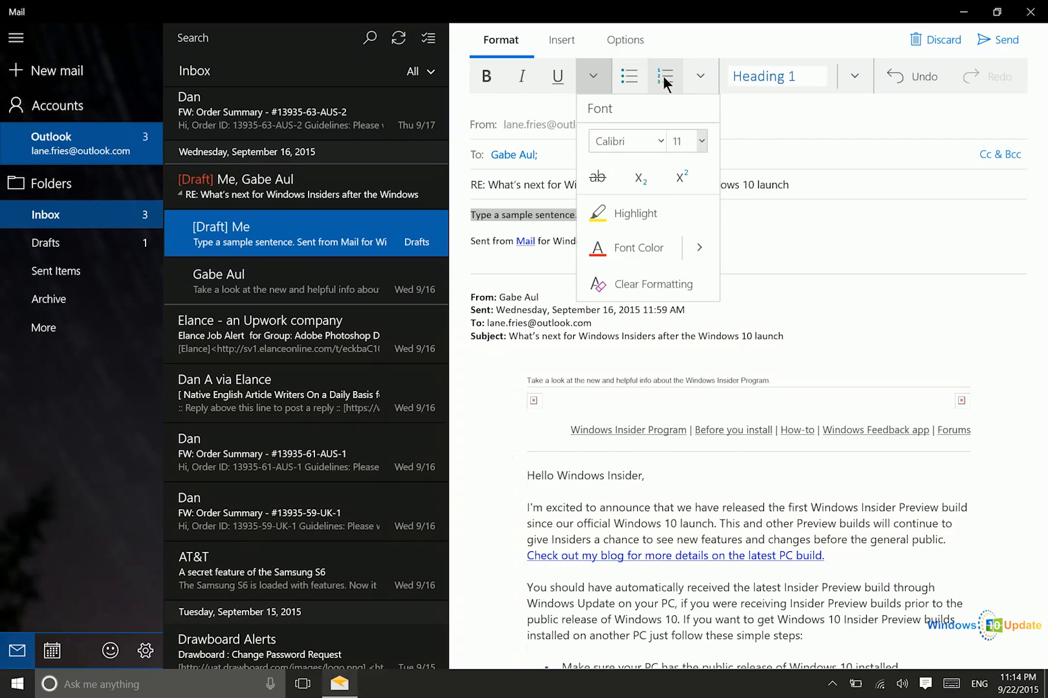
left_click(699, 77)
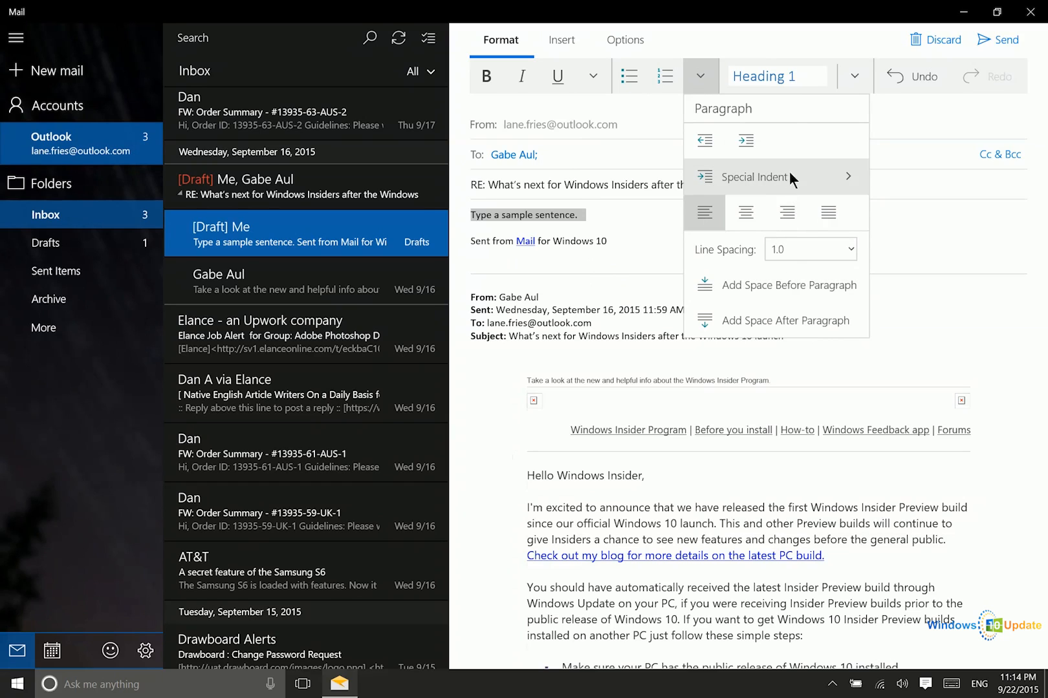
- Try the Heading 1 style on the sample sentence, undo it, and browse the other available styles
left_click(798, 77)
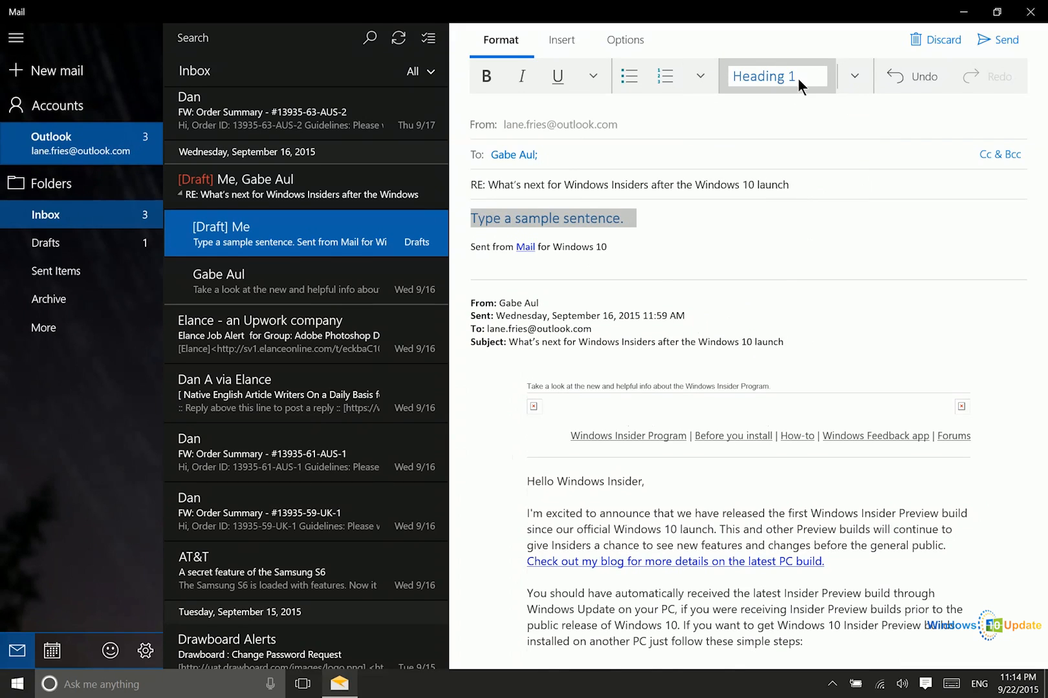
key("ctrl+z")
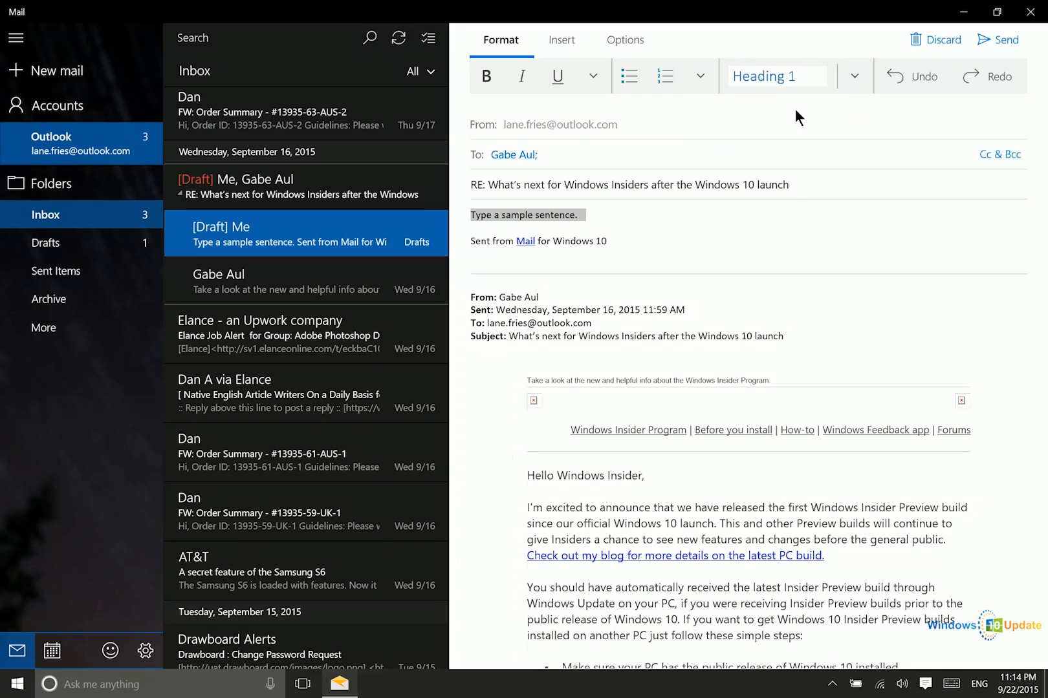
left_click(852, 79)
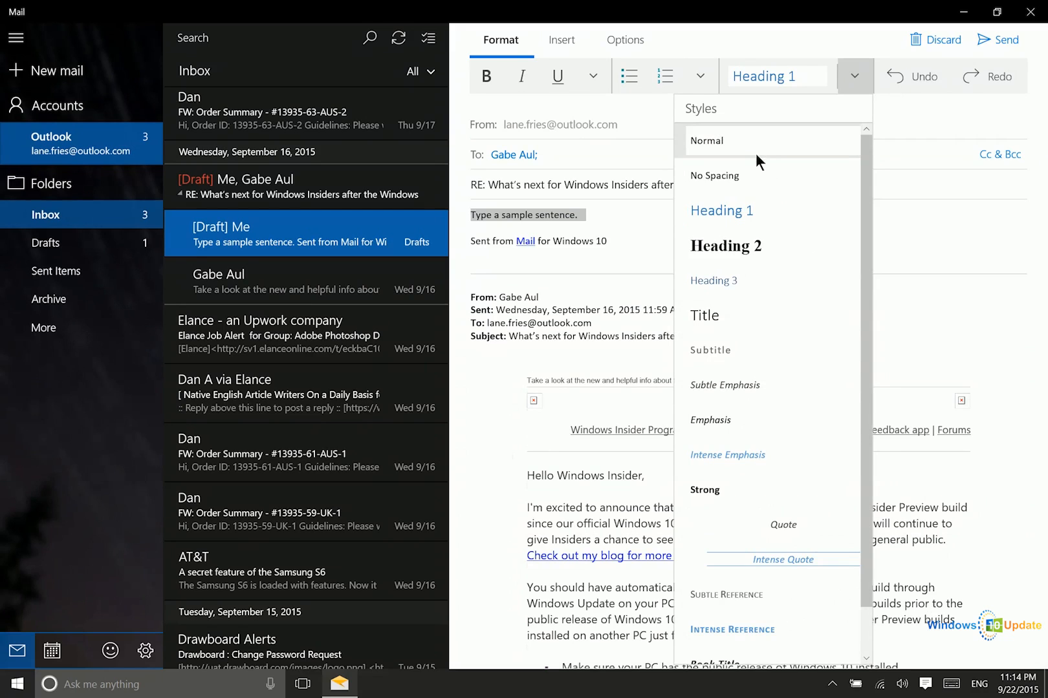
scroll(736, 344, "down", 1)
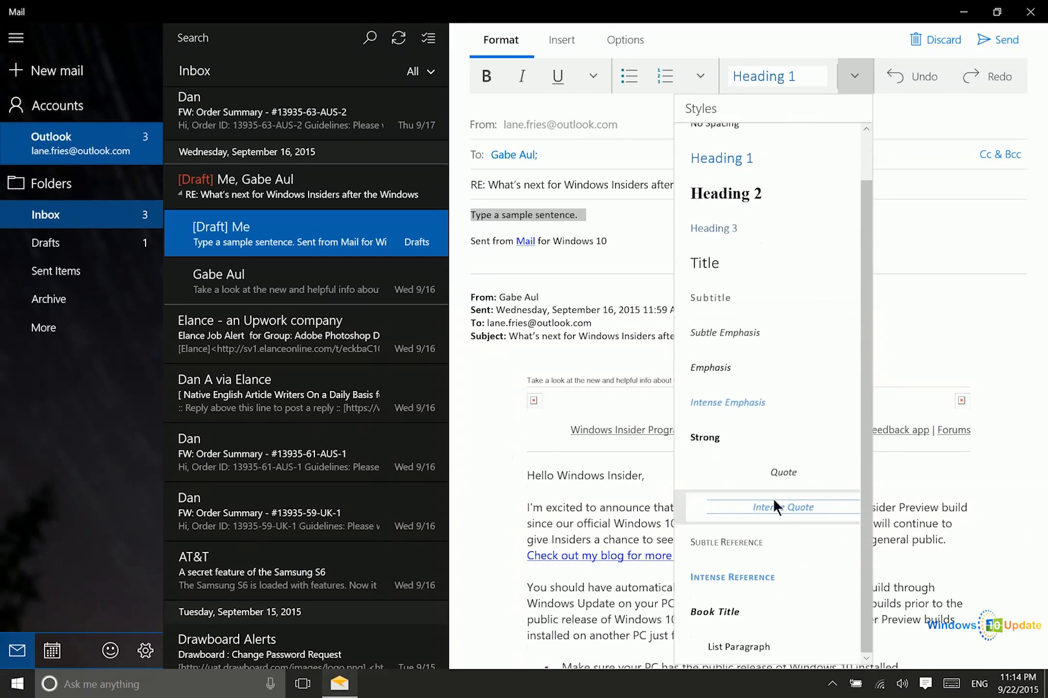
left_click(966, 235)
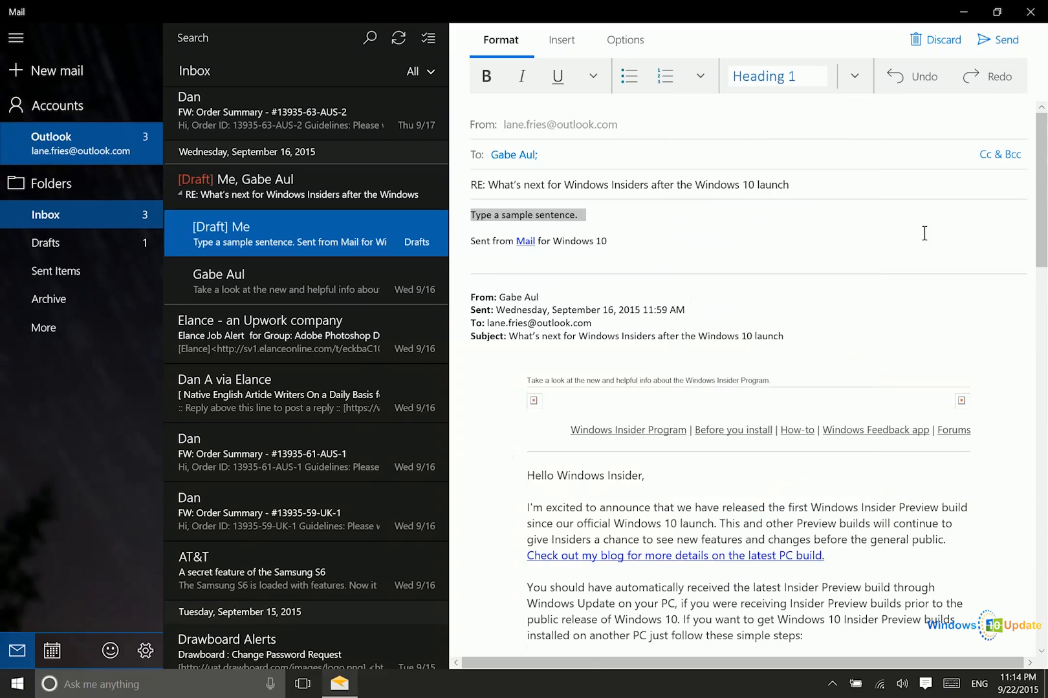
- Review the commands for inserting items into the reply, and deselect the sample sentence
left_click(549, 42)
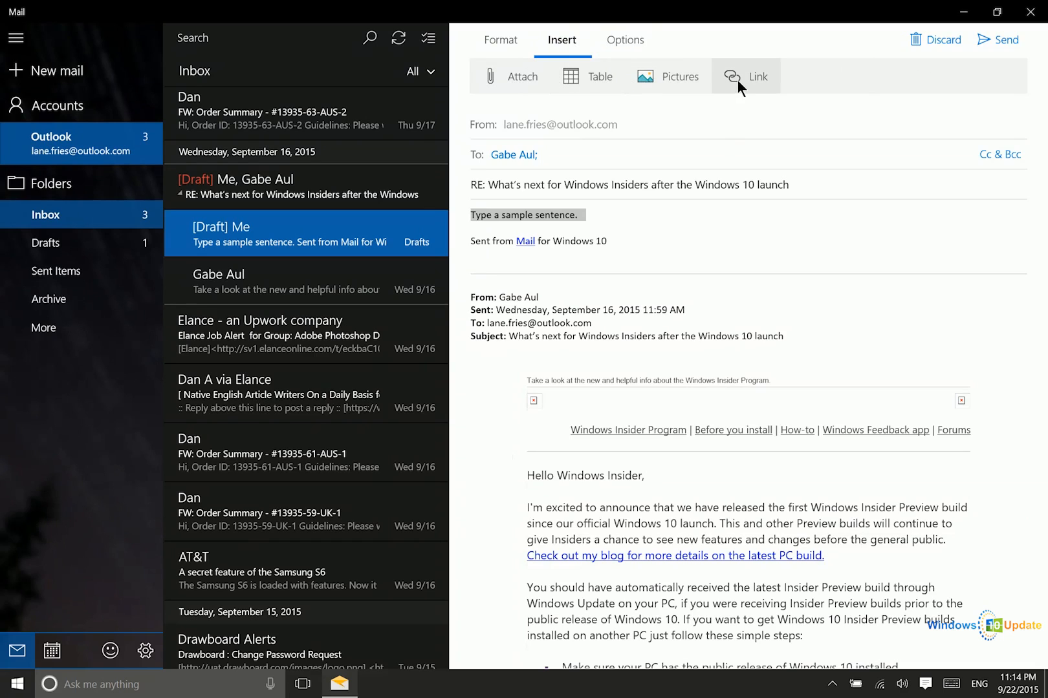
left_click(610, 220)
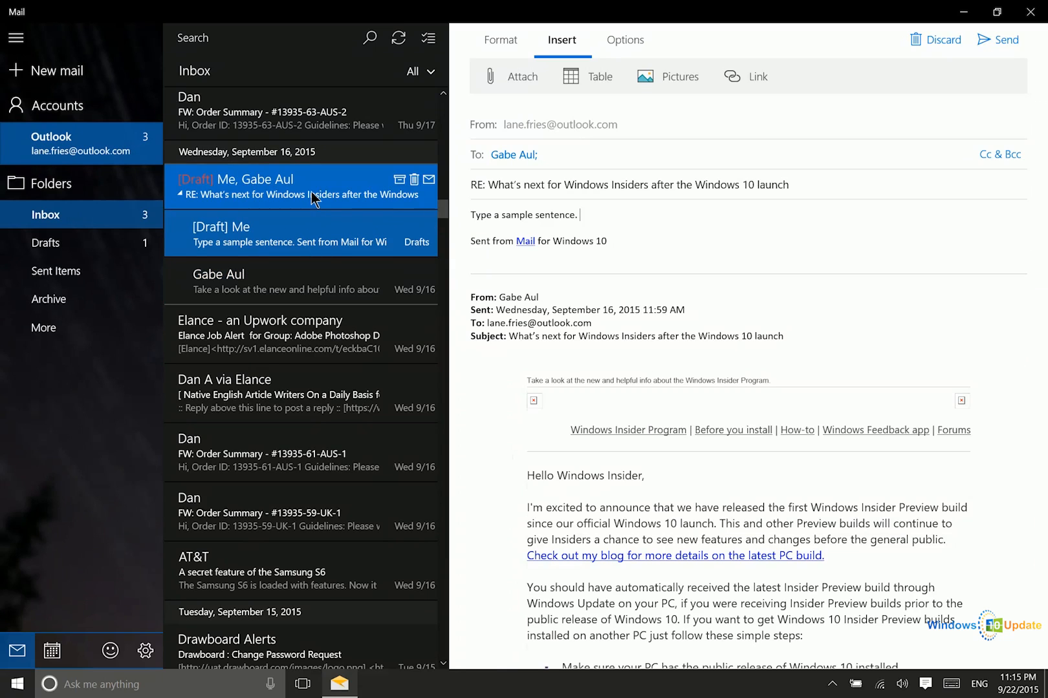
- Check the Reading settings and find the option for arranging messages by conversation in the Outlook account's options
left_click(146, 651)
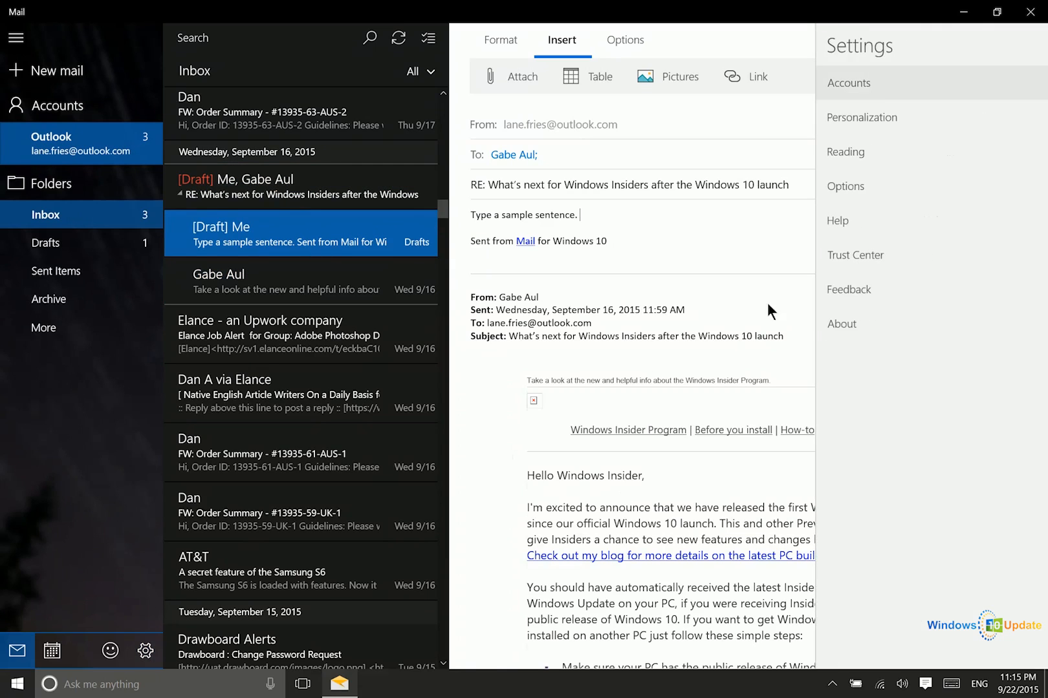
left_click(853, 154)
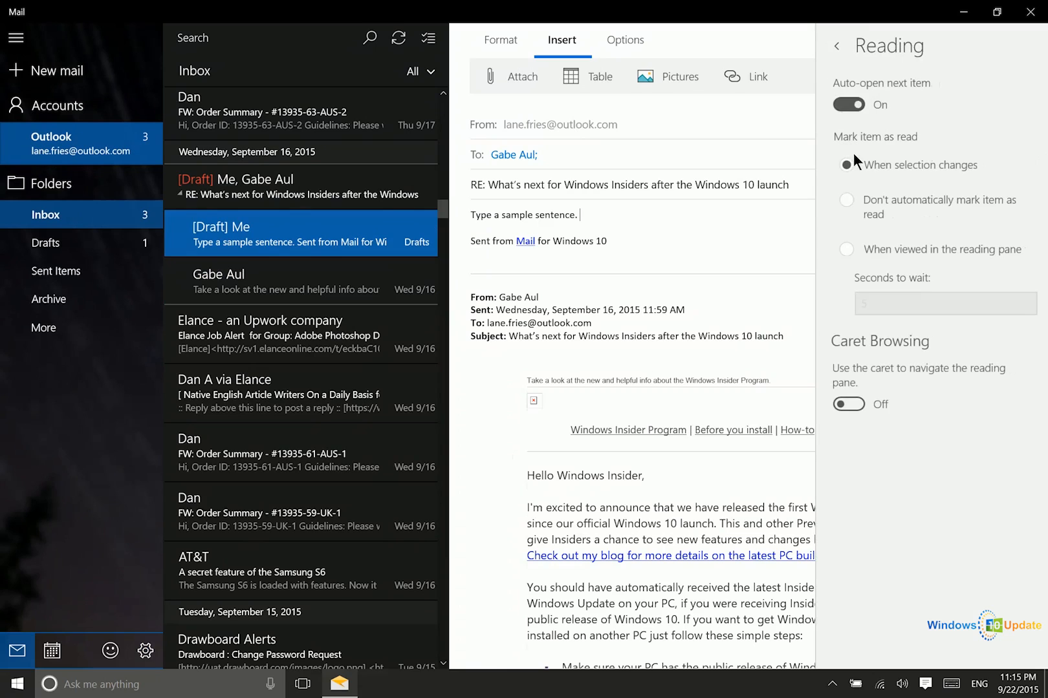
left_click(836, 47)
left_click(855, 188)
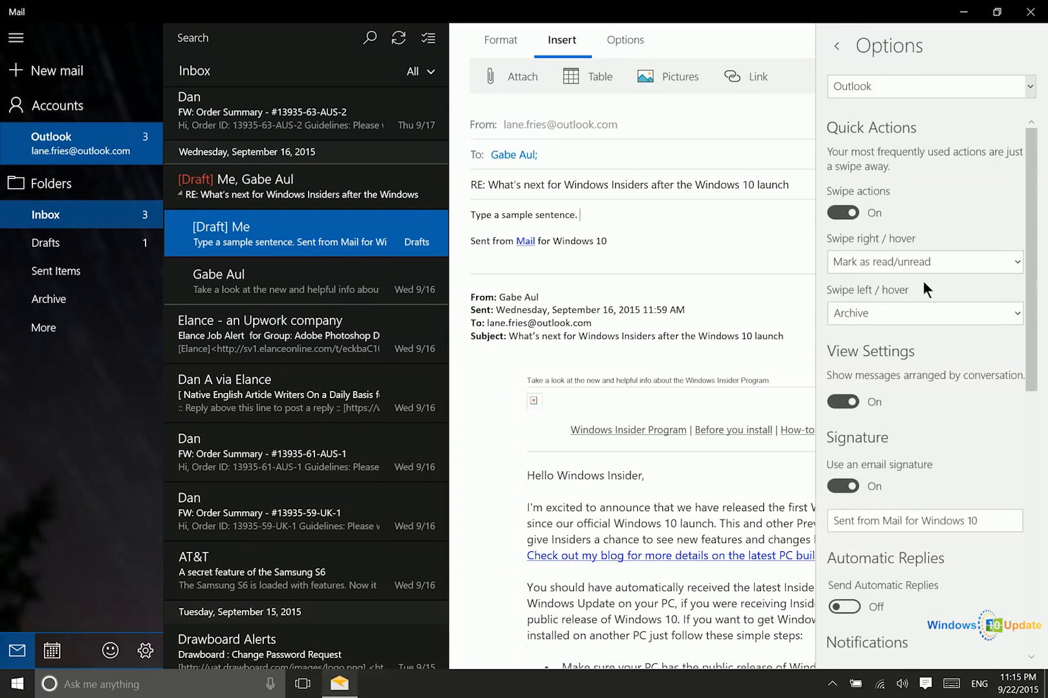
scroll(923, 291, "down", 7)
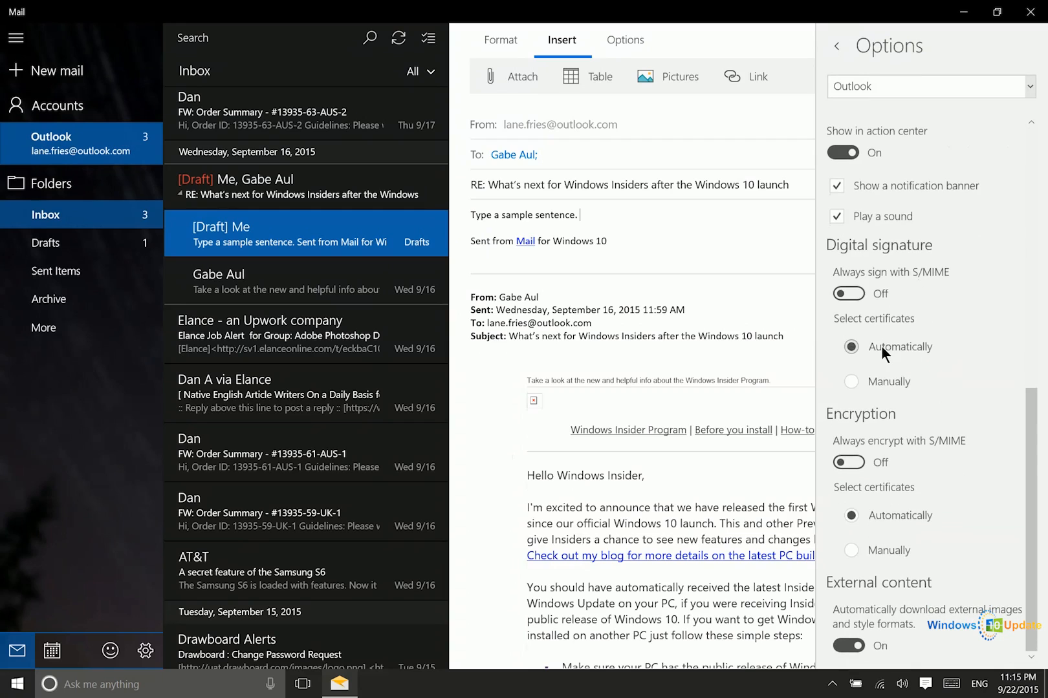
scroll(880, 347, "up", 7)
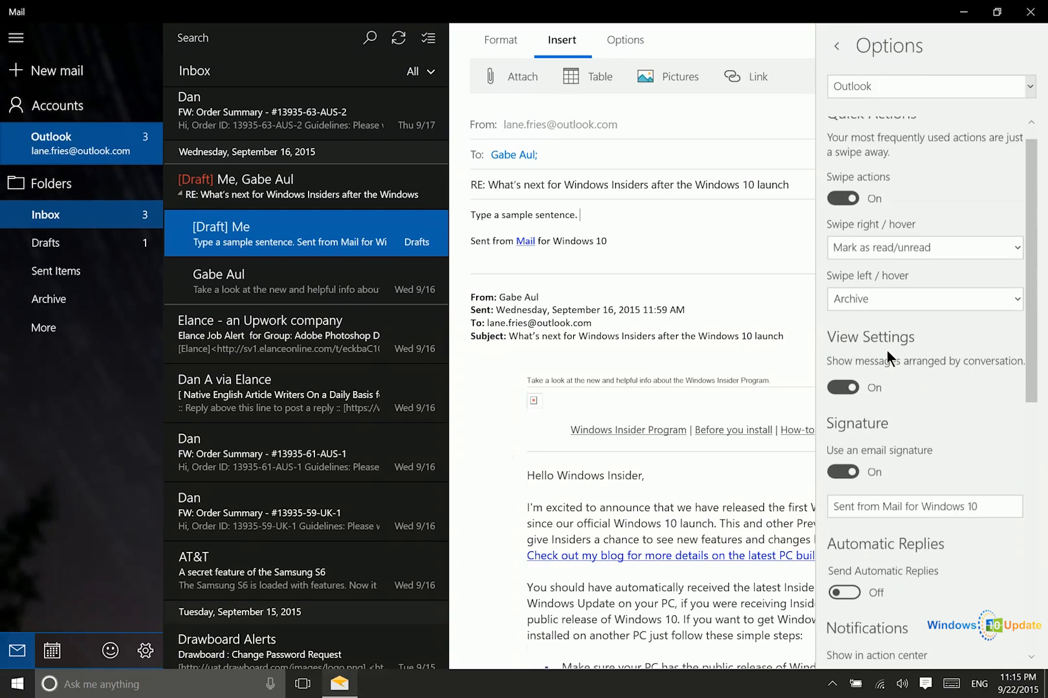
left_click(869, 400)
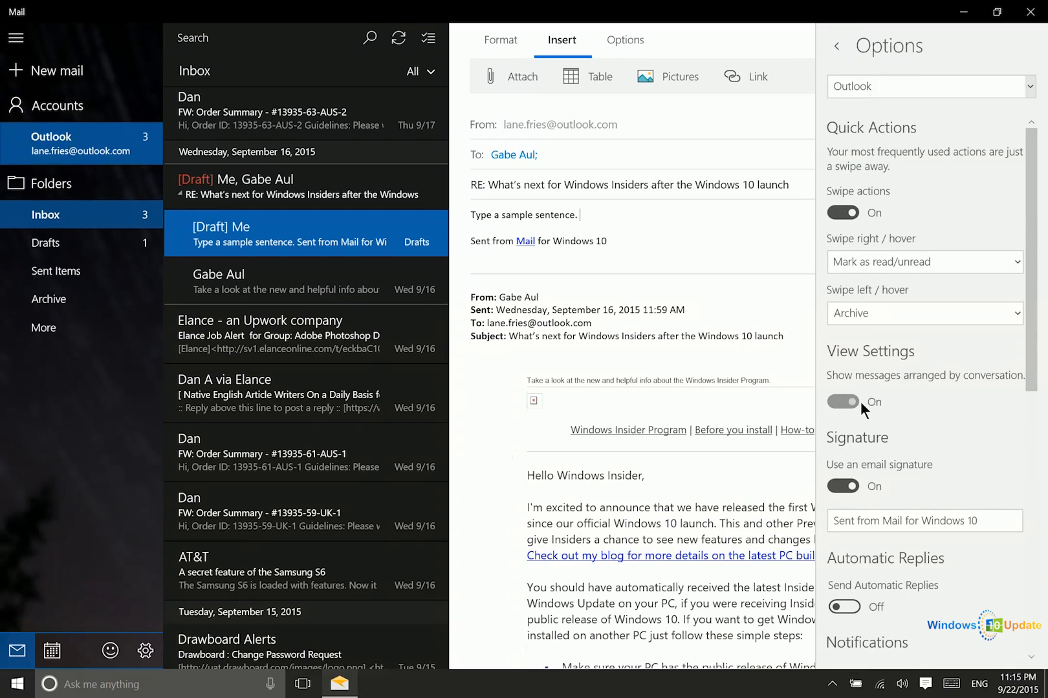